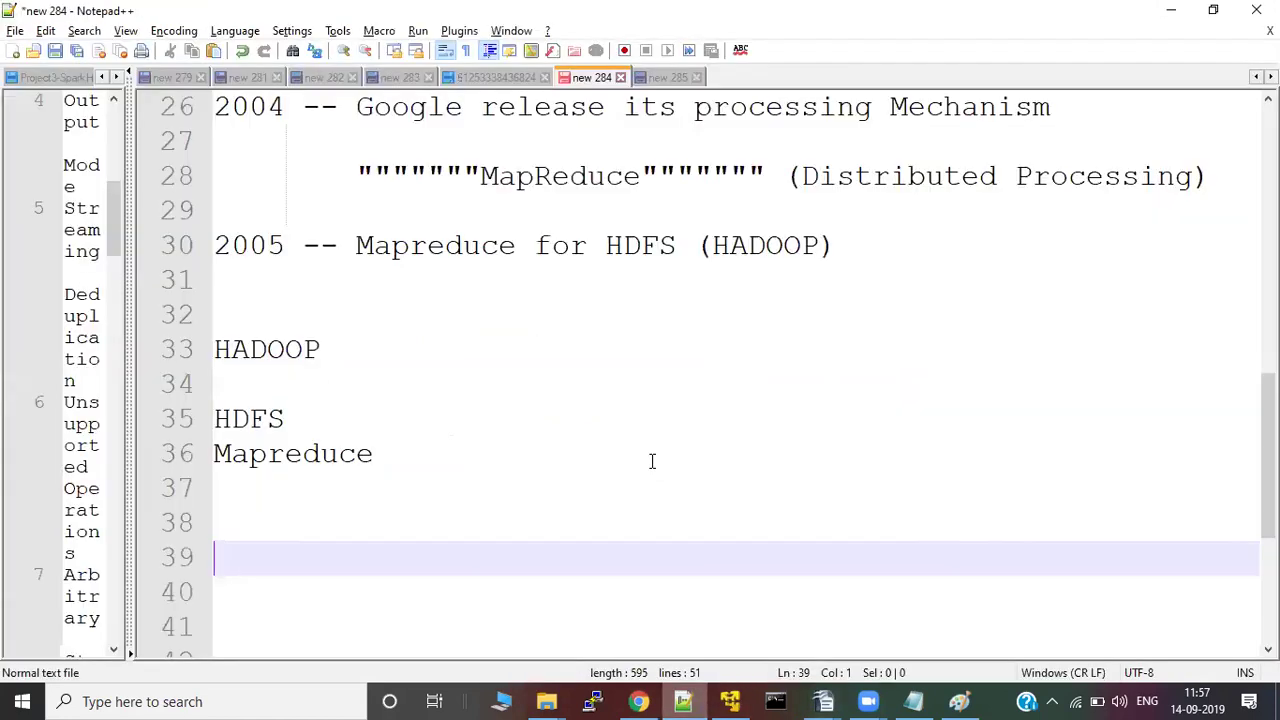
Add the line "Cloudera- Cloudera Manager" below the HDFS and Mapreduce entries in the notes
{"action": "left_click", "coordinate": [508, 525]}
{"action": "type", "text": "Cloud"}
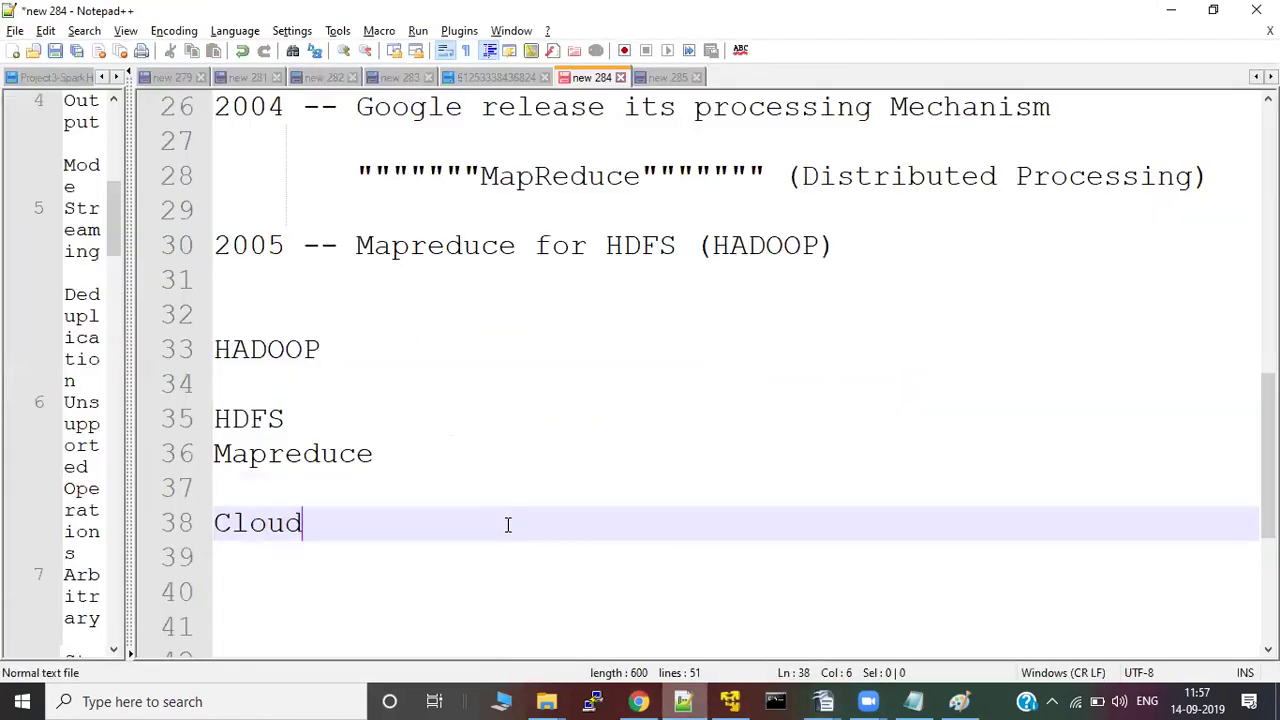
{"action": "type", "text": "era- Cloude"}
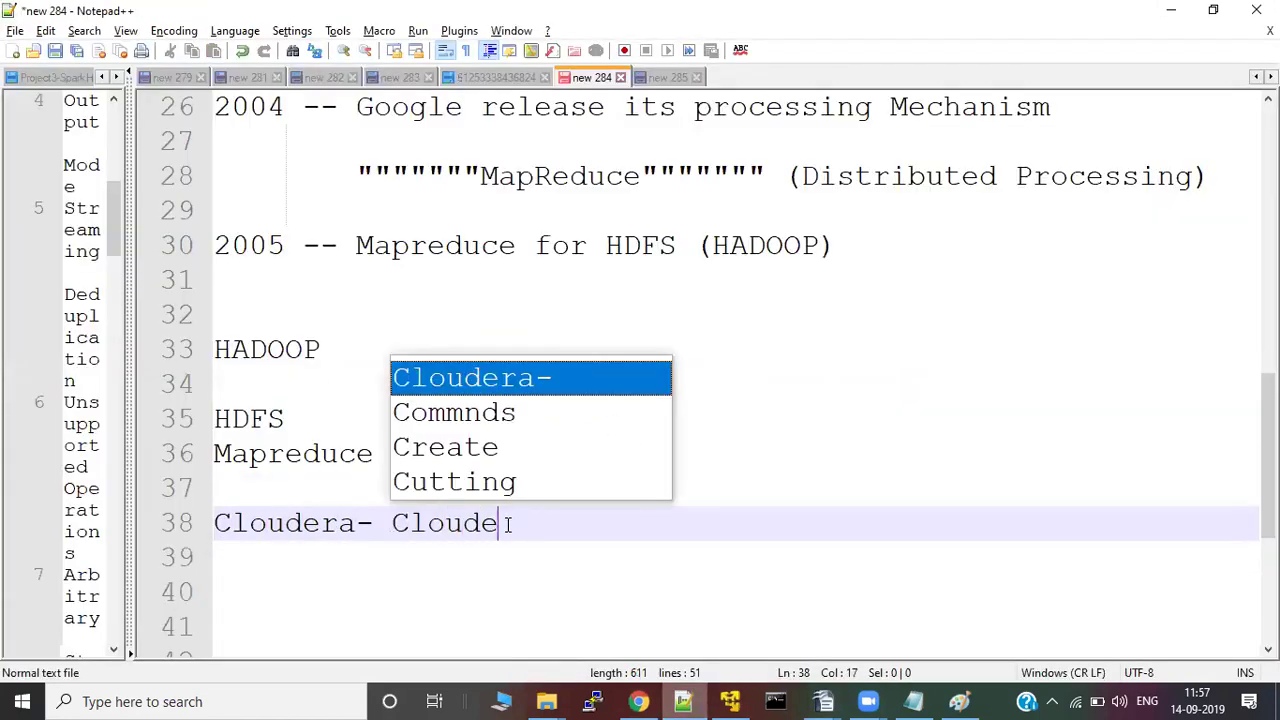
{"action": "type", "text": "ra MA"}
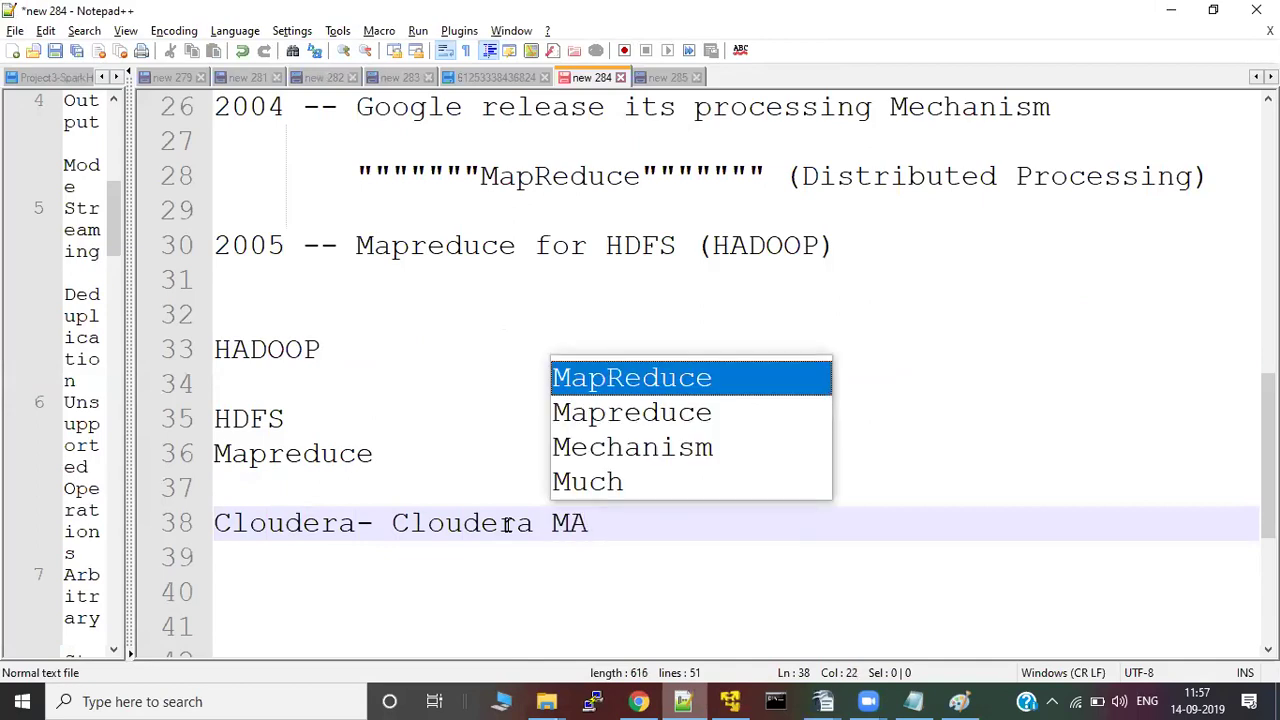
{"action": "key", "text": "BackSpace"}
{"action": "type", "text": "anam"}
{"action": "key", "text": "BackSpace"}
{"action": "type", "text": "ger"}
Add the line "Horton -- AMBARI" directly under the Cloudera line
{"action": "key", "text": "Return"}
{"action": "type", "text": "Hot"}
{"action": "key", "text": "BackSpace"}
{"action": "type", "text": "rton --p"}
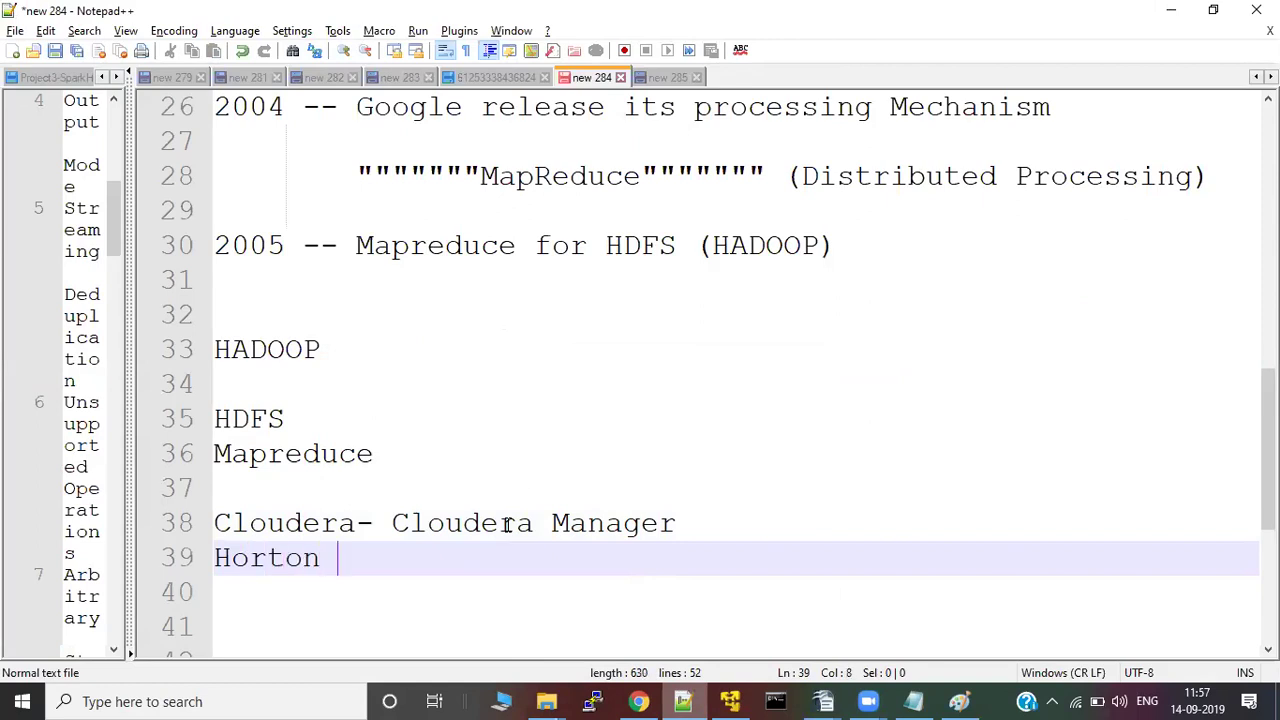
{"action": "key", "text": "BackSpace"}
{"action": "type", "text": "AMBARI"}
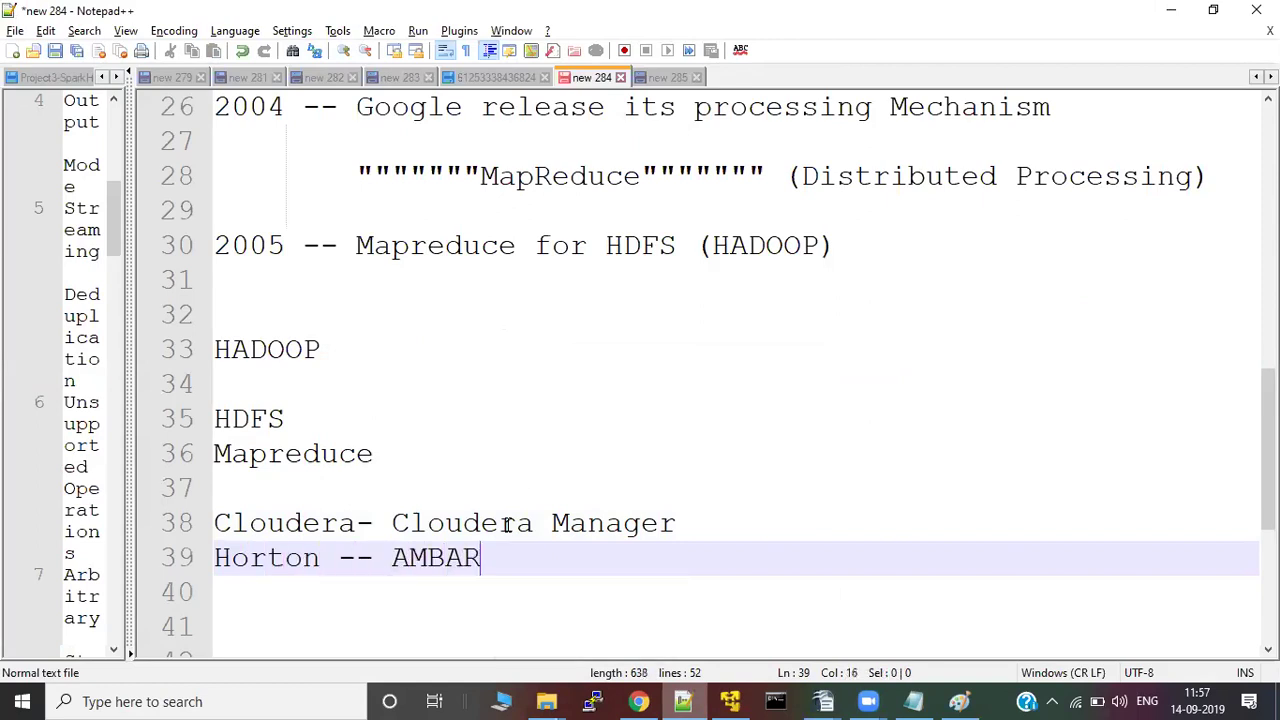
Switch to the Azure portal in Chrome and open the overview of the HDInsight-Workshop cluster
{"action": "left_click", "coordinate": [1175, 9]}
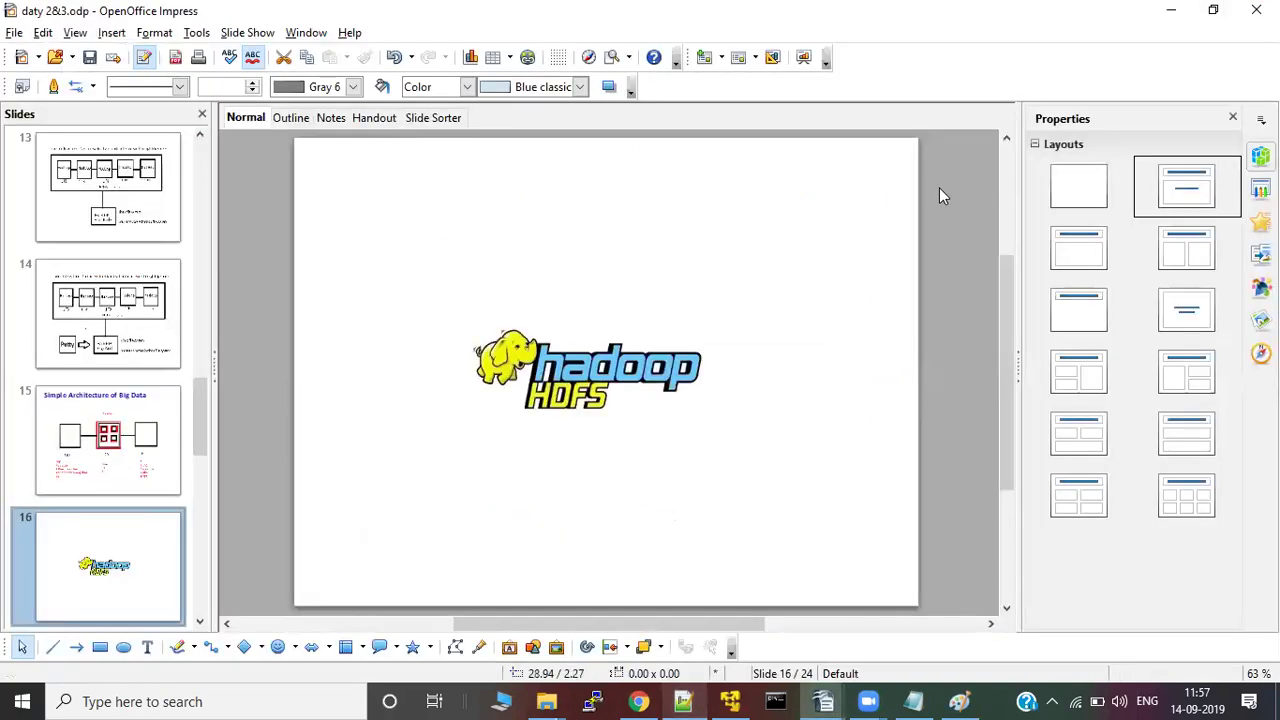
{"action": "left_click", "coordinate": [1171, 10]}
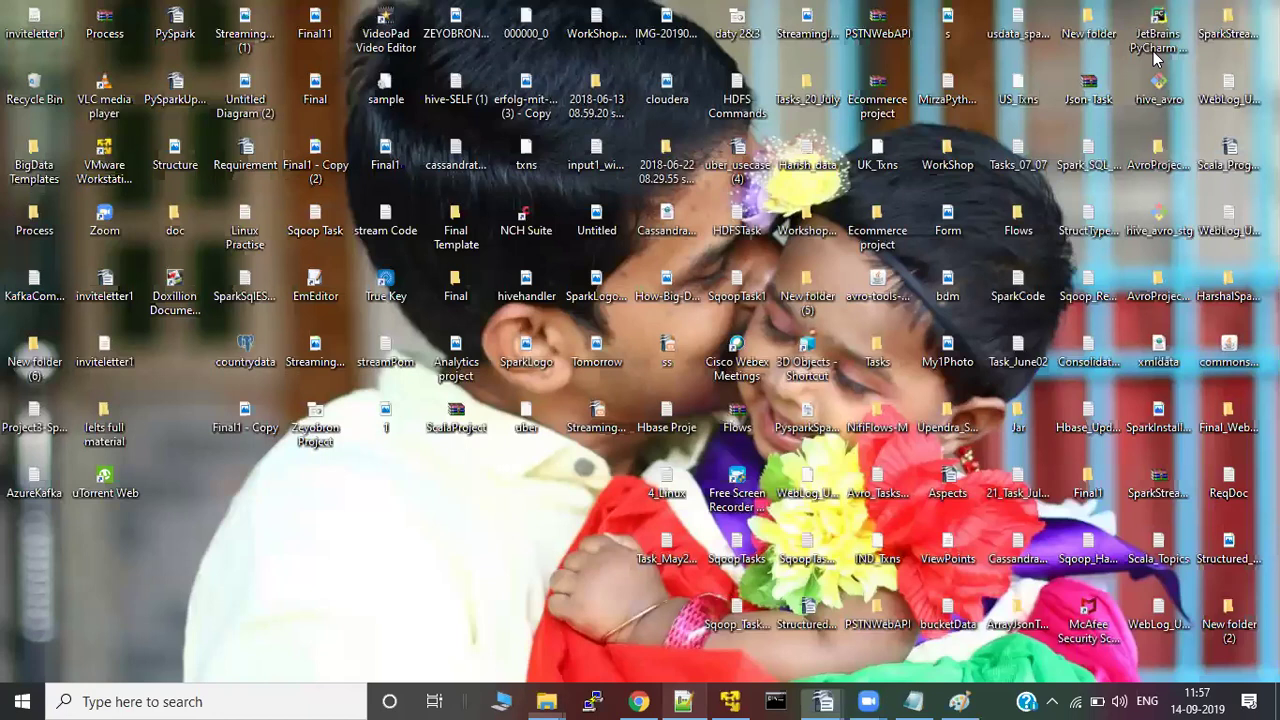
{"action": "key", "text": "alt+Tab"}
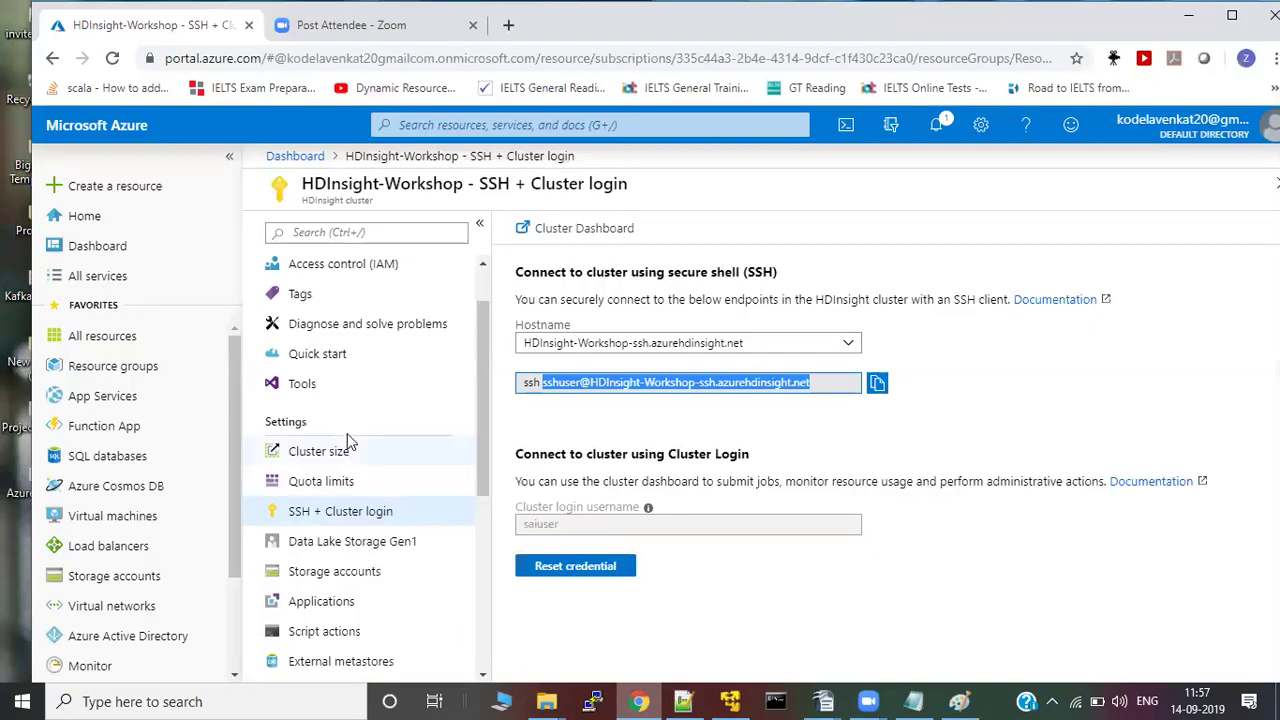
{"action": "scroll", "coordinate": [375, 347], "scroll_direction": "up", "scroll_amount": 2}
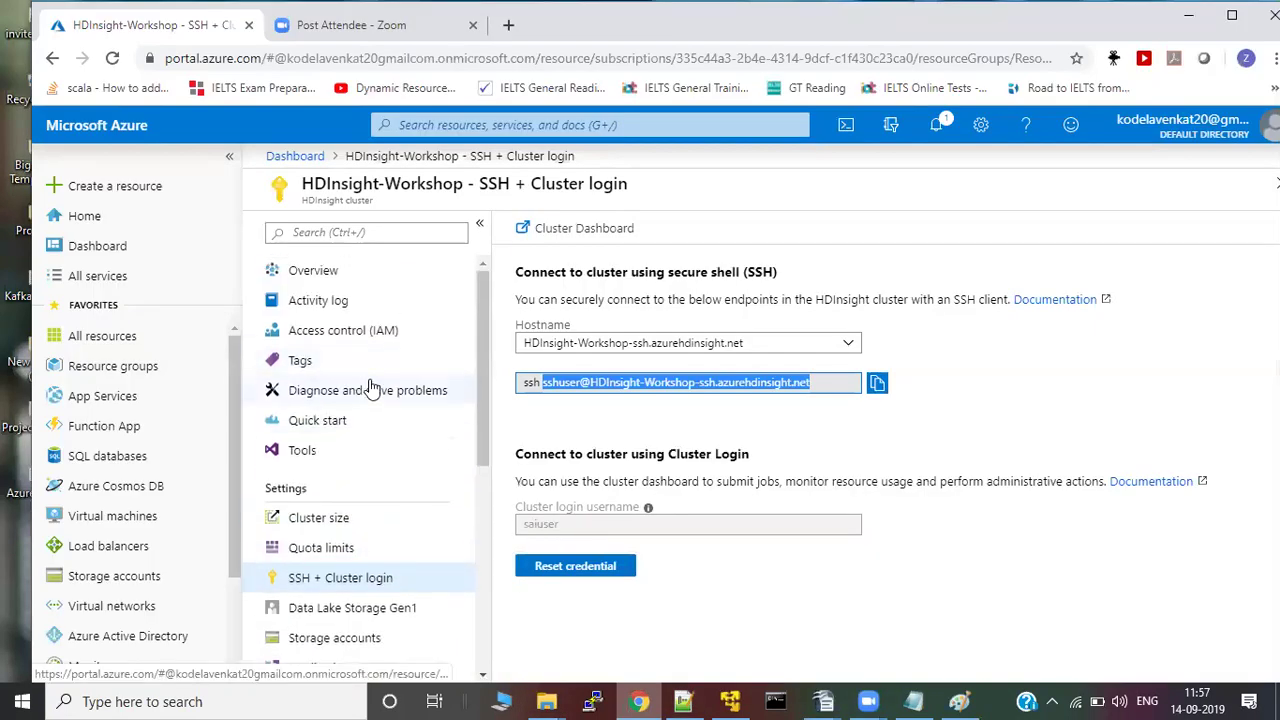
{"action": "left_click", "coordinate": [390, 275]}
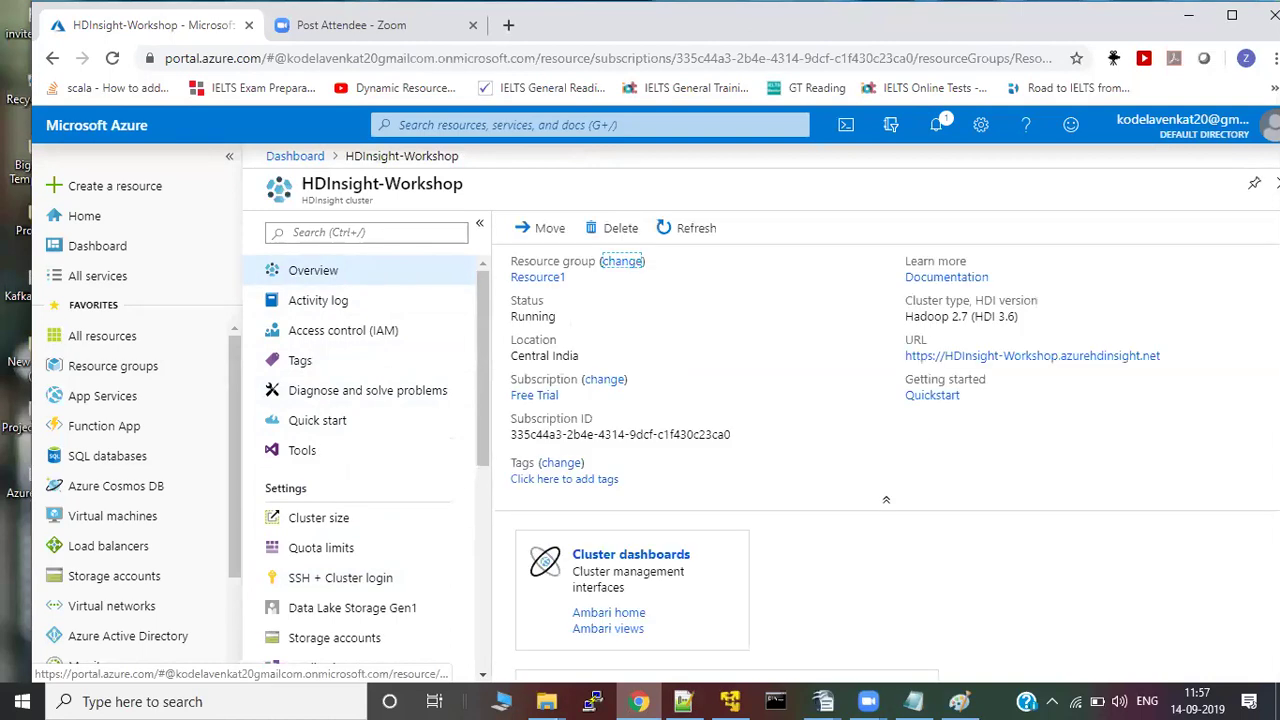
Copy the HDInsight-Workshop cluster's URL and load it in a new browser tab
{"action": "left_click", "coordinate": [1170, 356]}
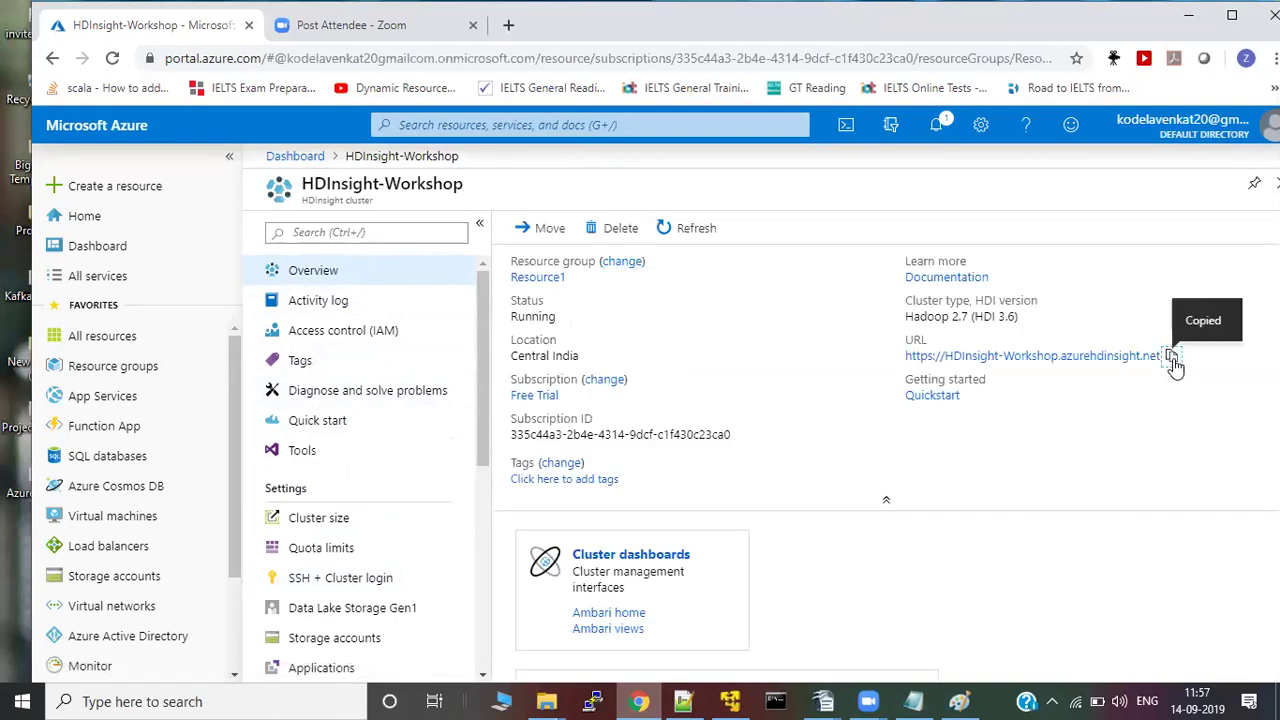
{"action": "left_click", "coordinate": [509, 26]}
{"action": "key", "text": "ctrl+v"}
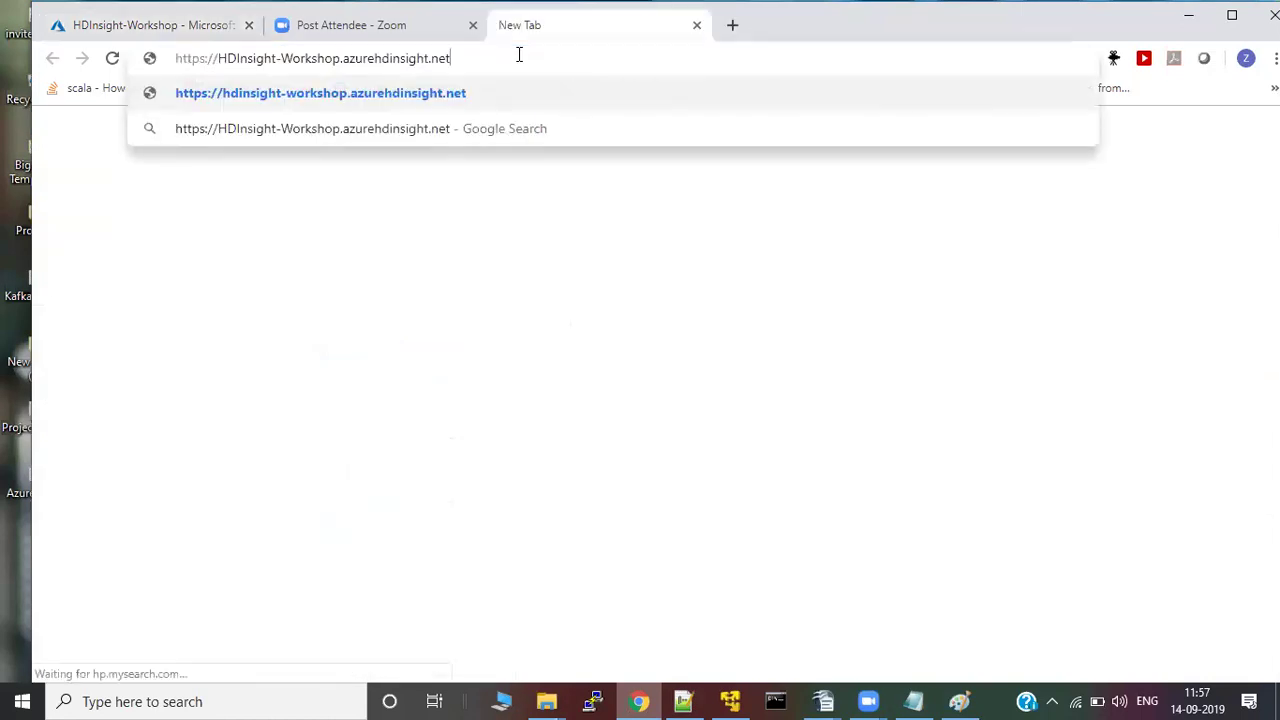
{"action": "key", "text": "Return"}
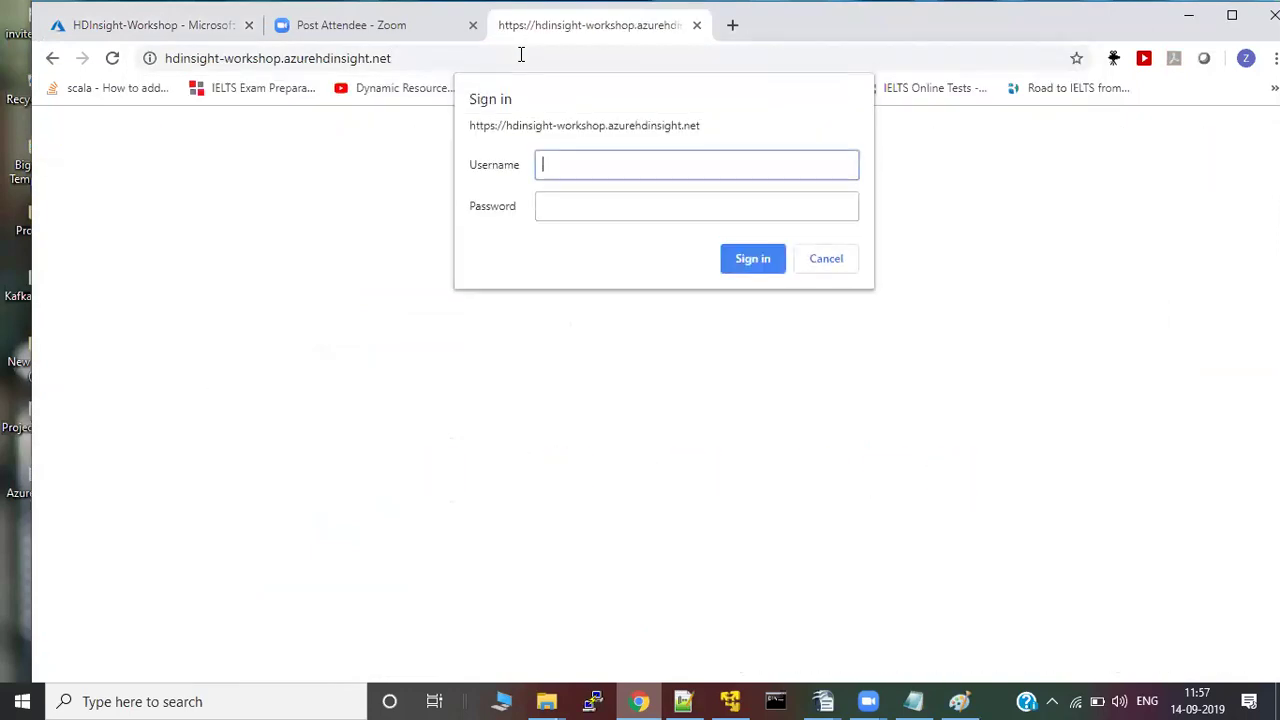
Look up the cluster login username on the portal's SSH + Cluster login page
{"action": "left_click", "coordinate": [414, 30]}
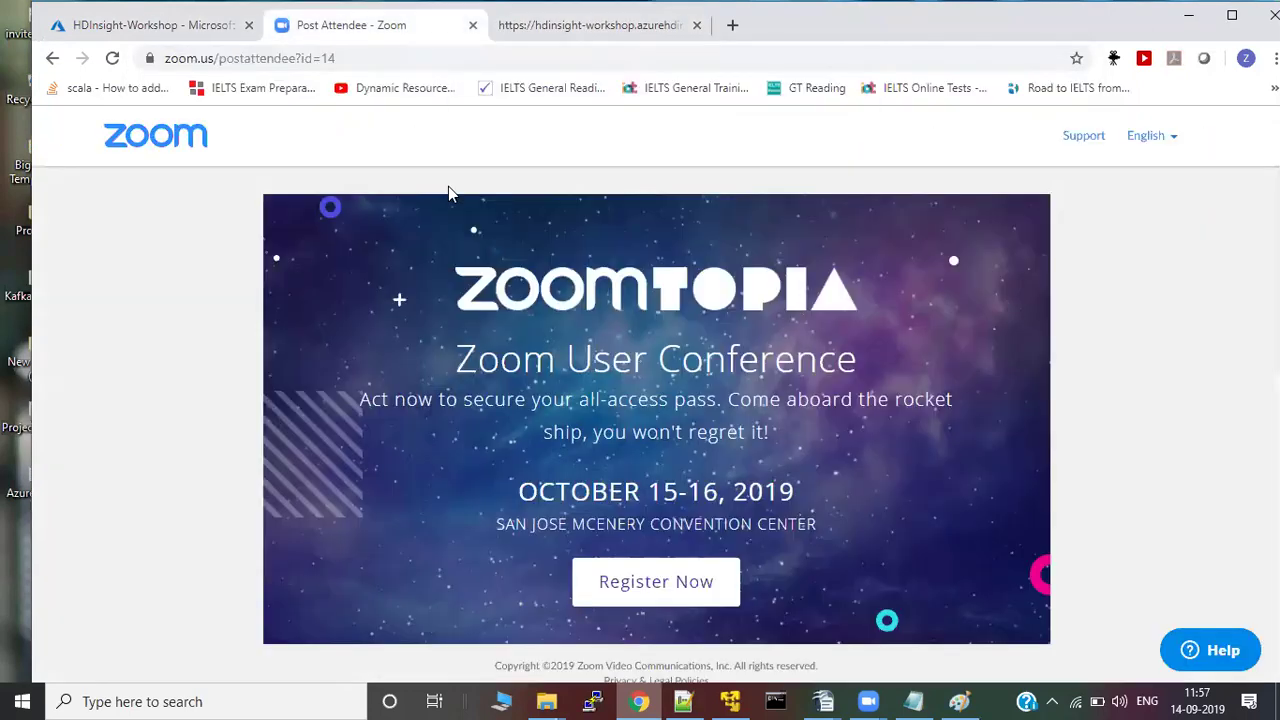
{"action": "left_click", "coordinate": [196, 29]}
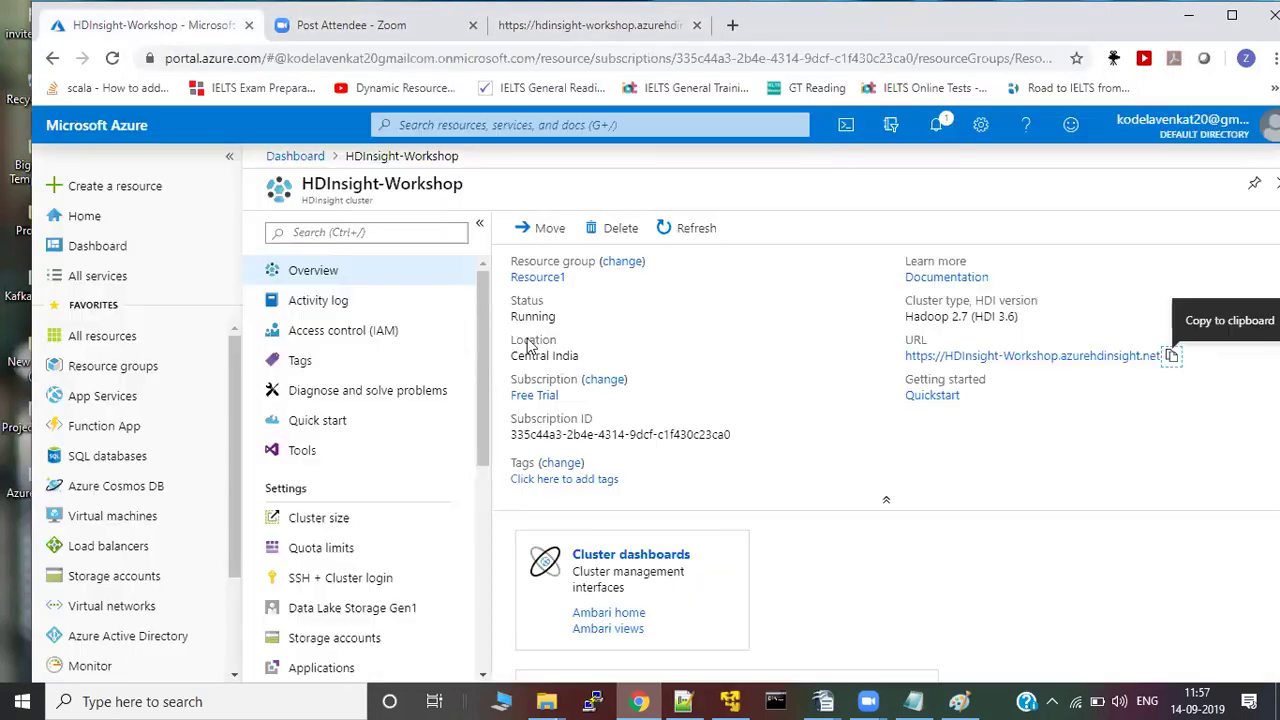
{"action": "left_click", "coordinate": [366, 577]}
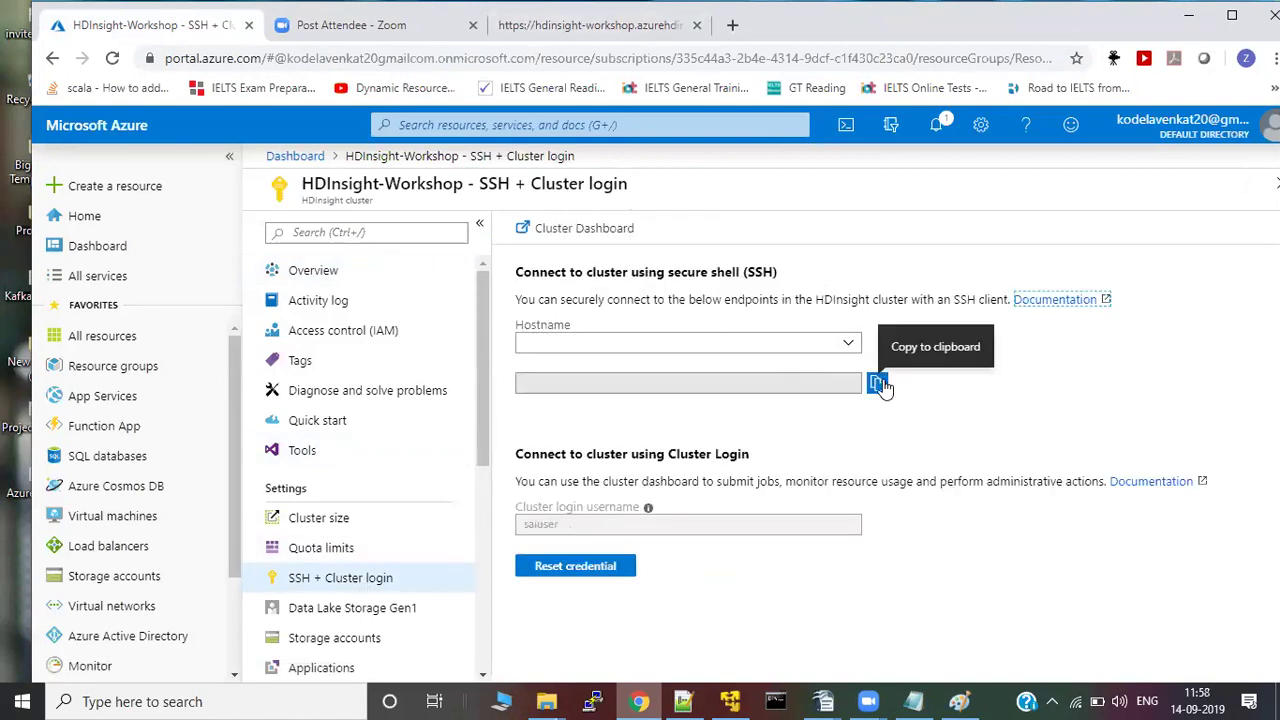
{"action": "left_click", "coordinate": [577, 38]}
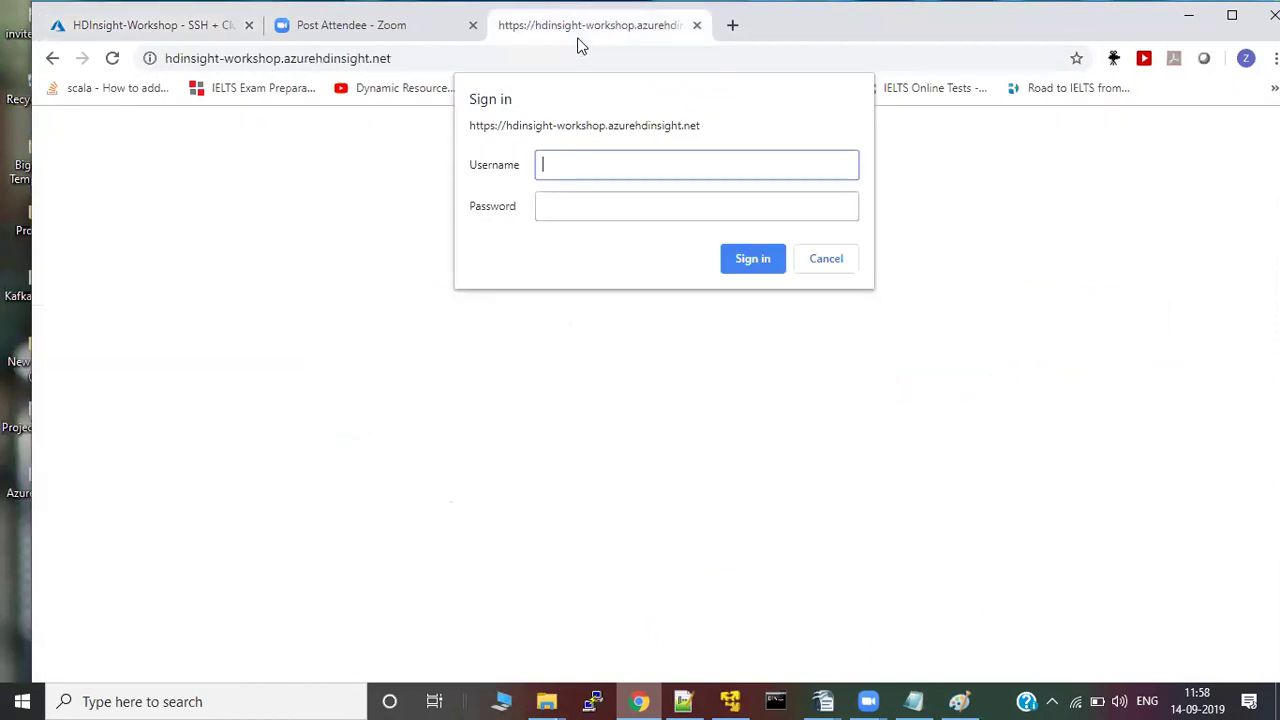
{"action": "key", "text": "ctrl+1"}
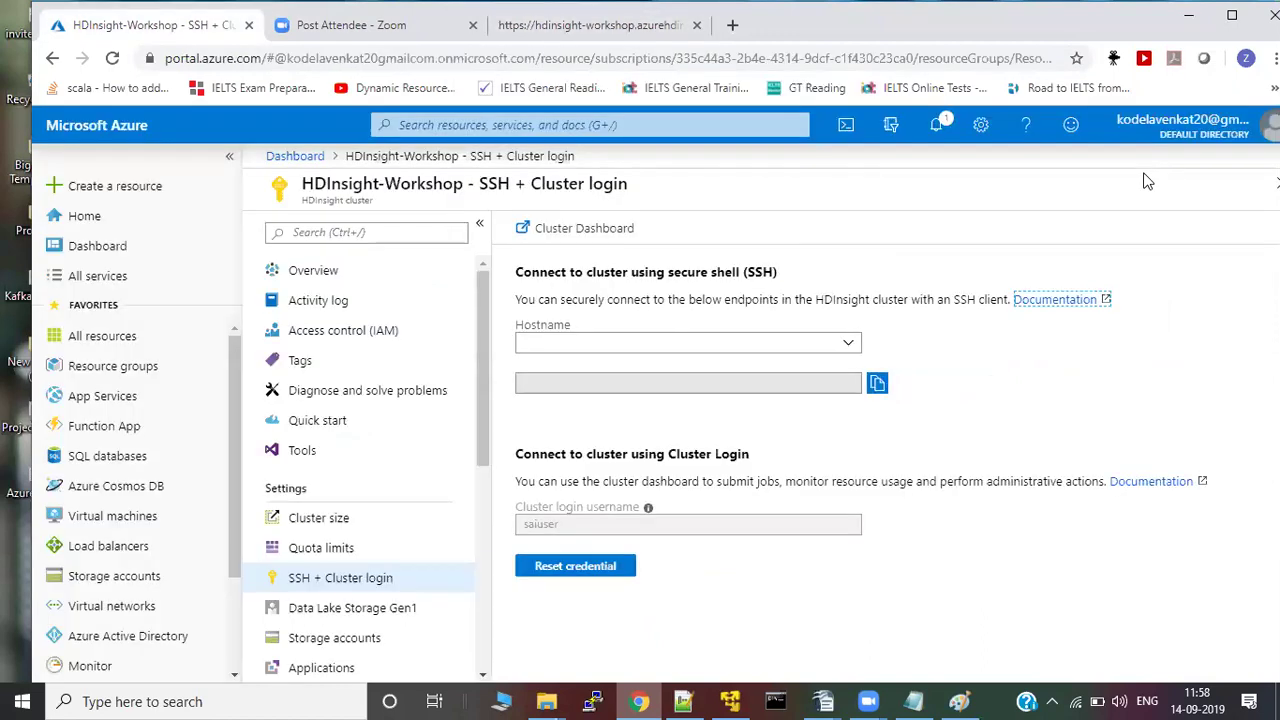
Try to reset the cluster login credential by entering and confirming a new password
{"action": "left_click", "coordinate": [600, 565]}
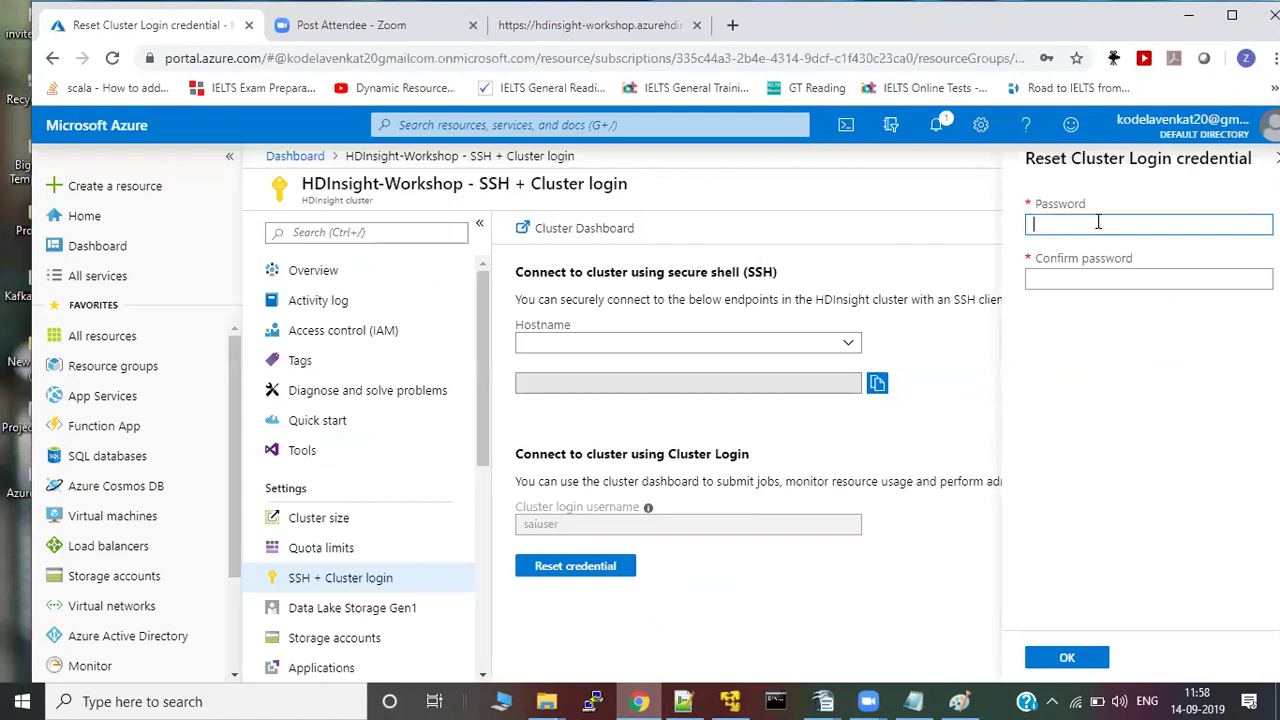
{"action": "left_click", "coordinate": [1097, 222]}
{"action": "key", "text": "ctrl+v"}
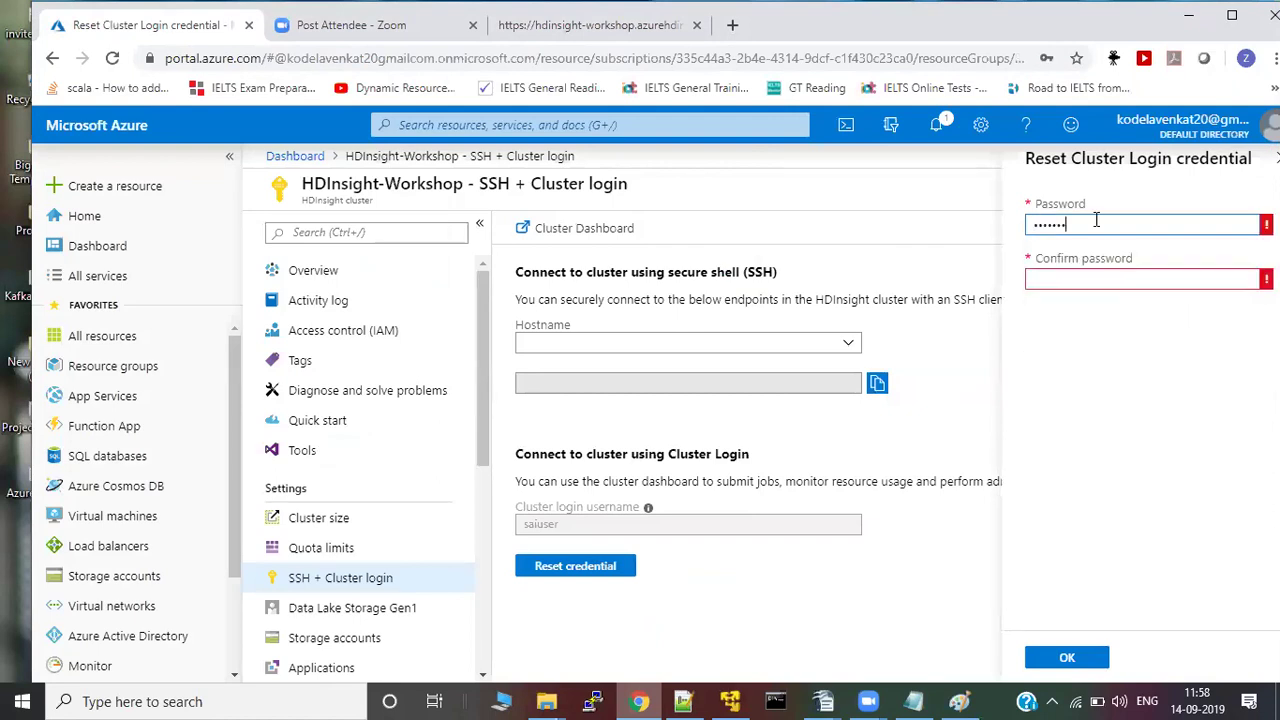
{"action": "type", "text": "**"}
{"action": "key", "text": "Tab"}
{"action": "type", "text": "**********"}
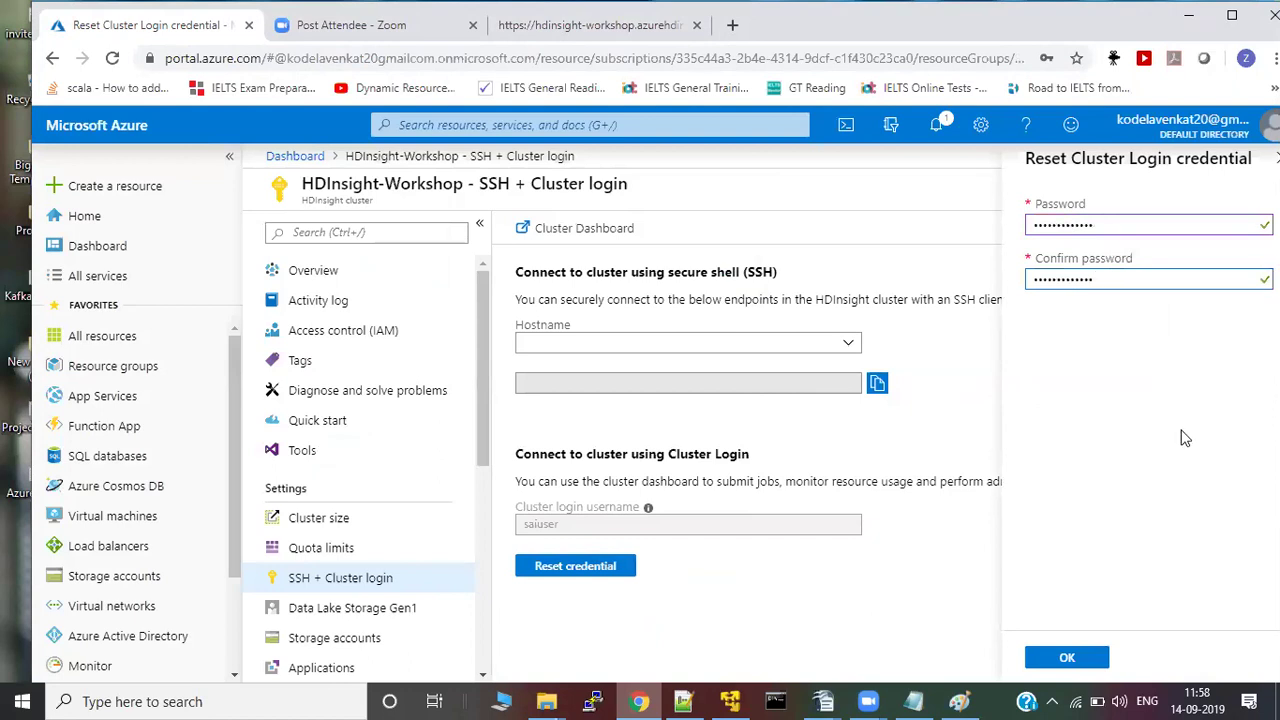
{"action": "left_click", "coordinate": [1068, 656]}
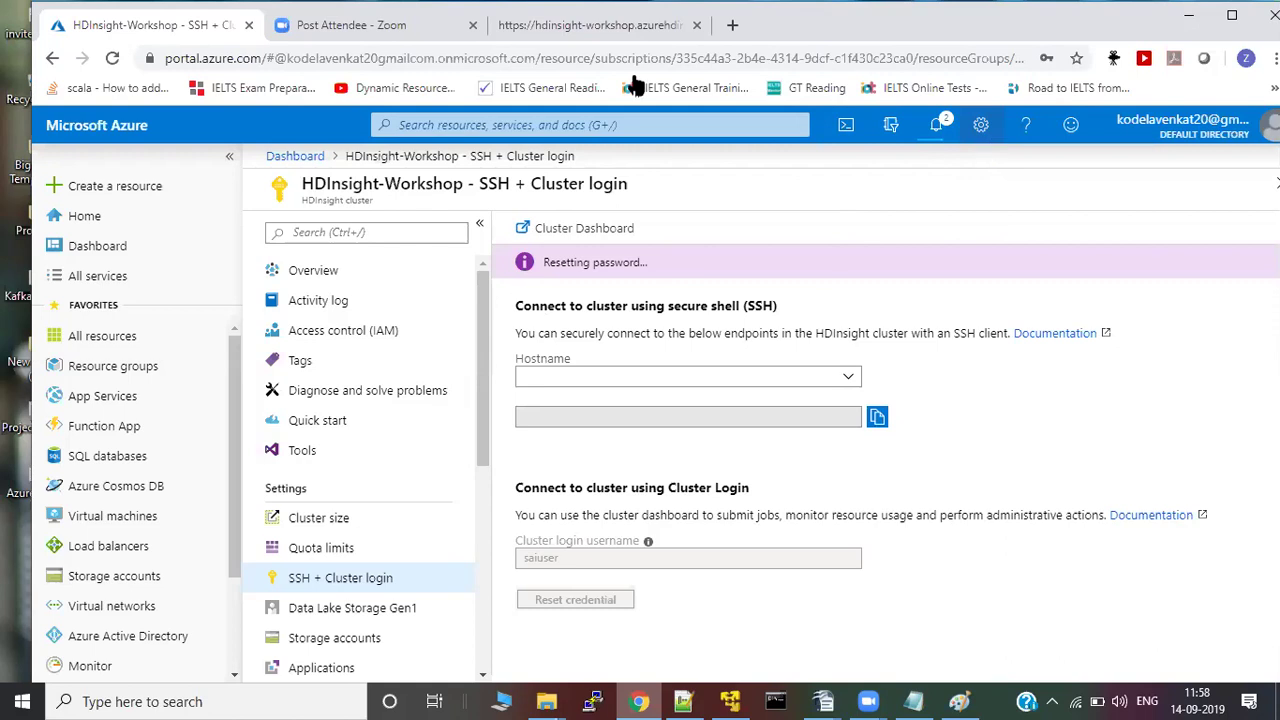
Close the cluster's sign-in tab and return to the Azure portal's SSH + Cluster login page
{"action": "left_click", "coordinate": [600, 25]}
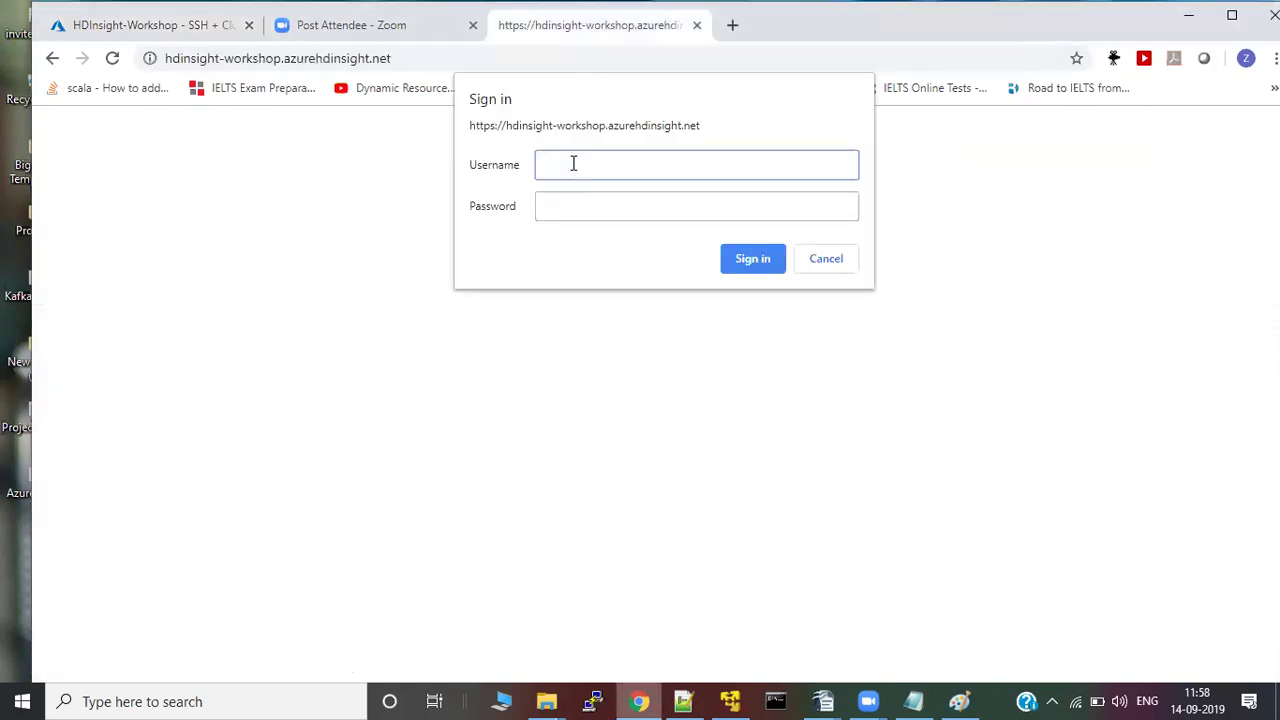
{"action": "left_click", "coordinate": [697, 25]}
{"action": "left_click", "coordinate": [160, 25]}
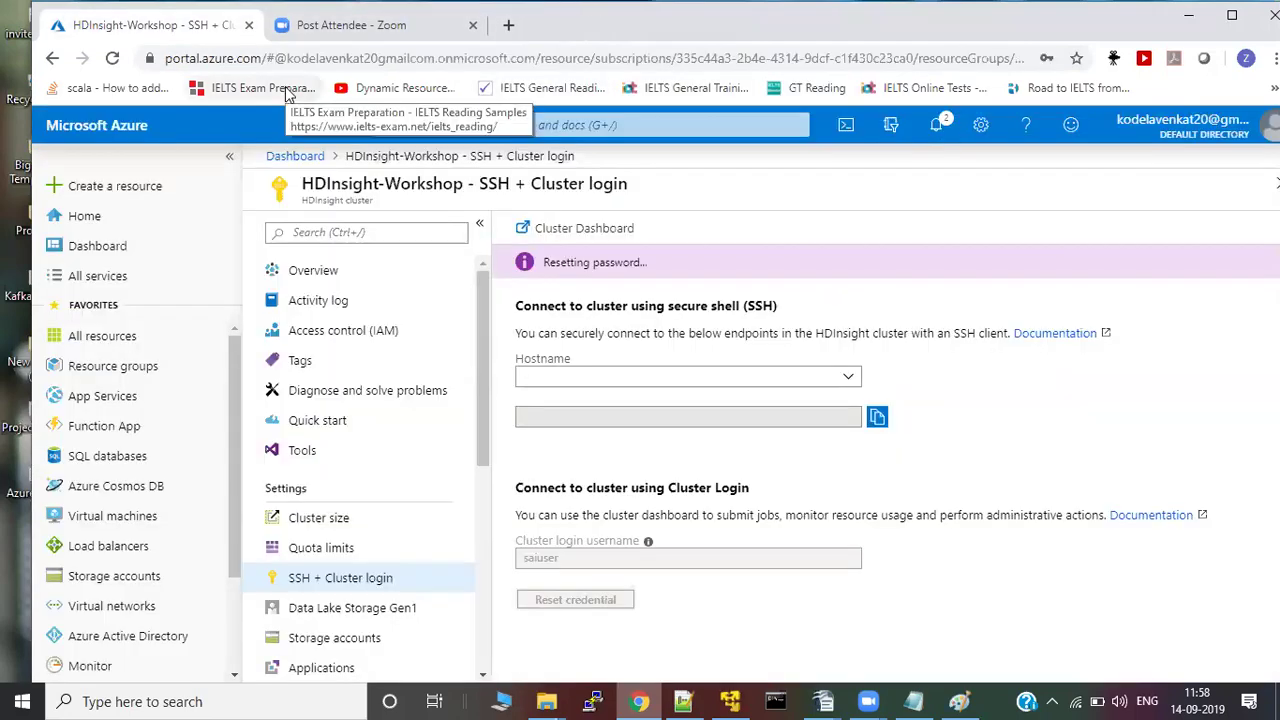
Check the portal notifications about the password reset and view the cluster's SSH connection command
{"action": "left_click", "coordinate": [935, 126]}
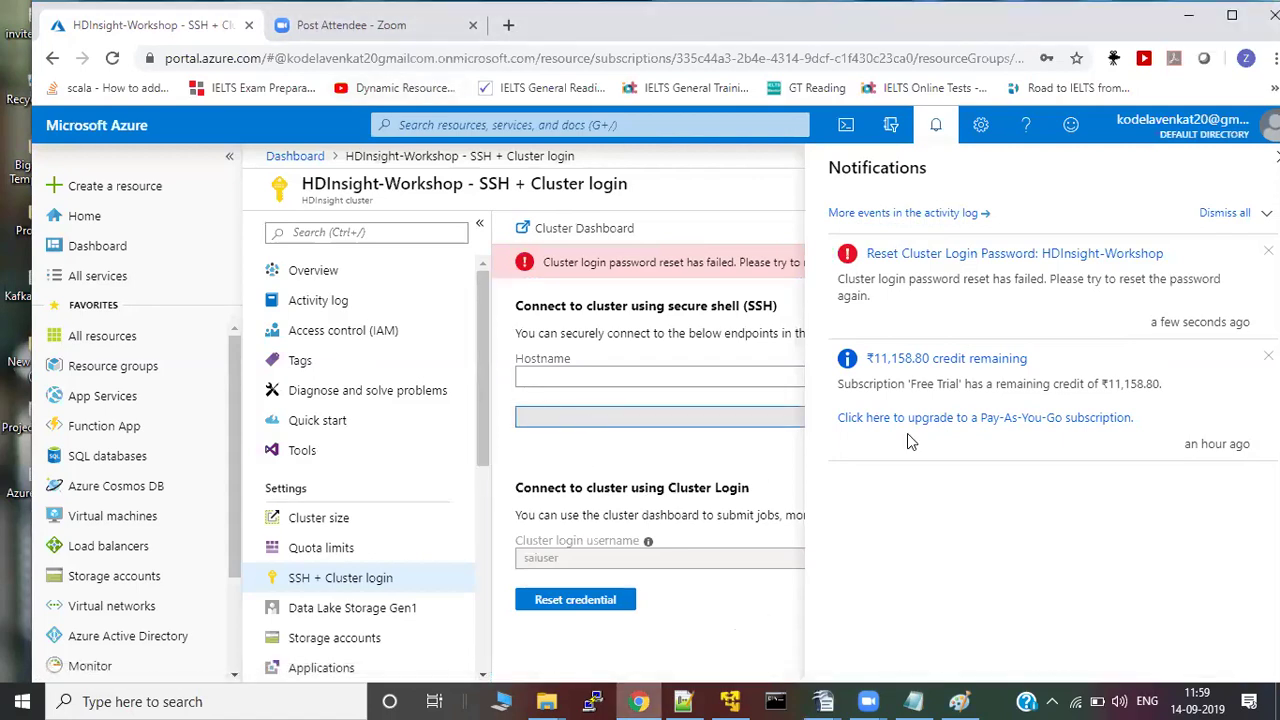
{"action": "left_click", "coordinate": [936, 124]}
{"action": "left_click", "coordinate": [877, 416]}
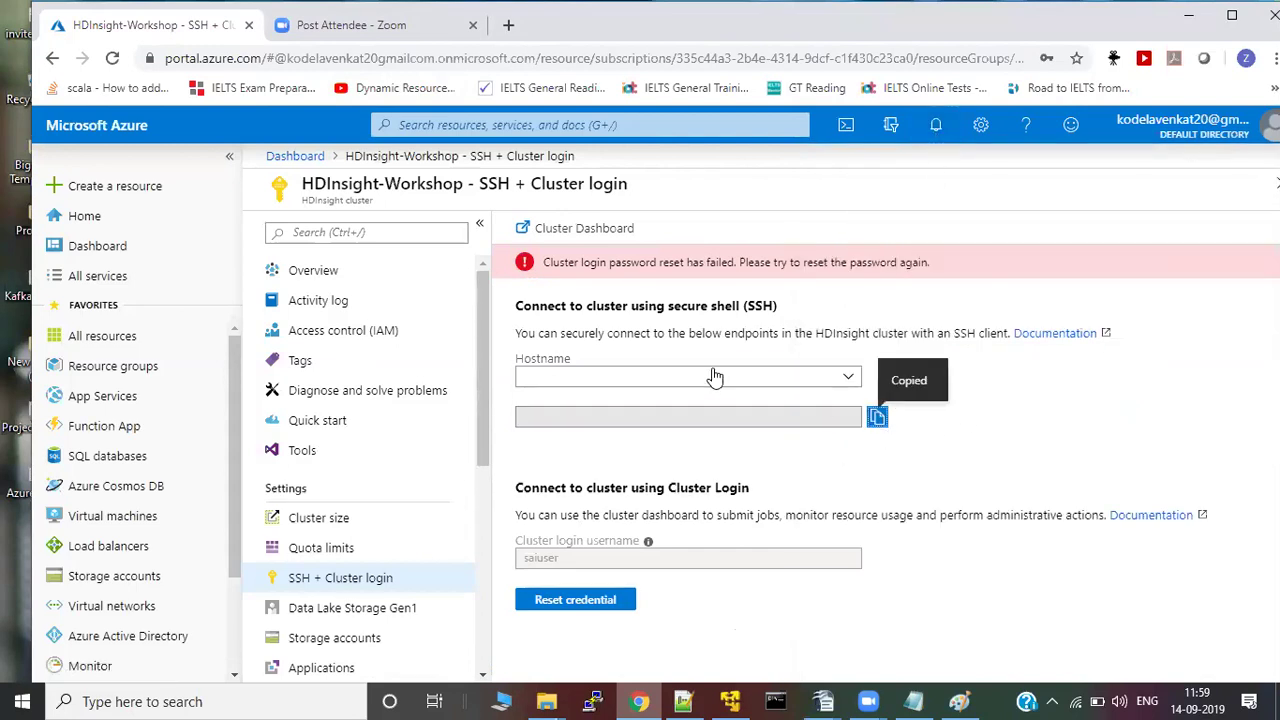
{"action": "left_click", "coordinate": [830, 418]}
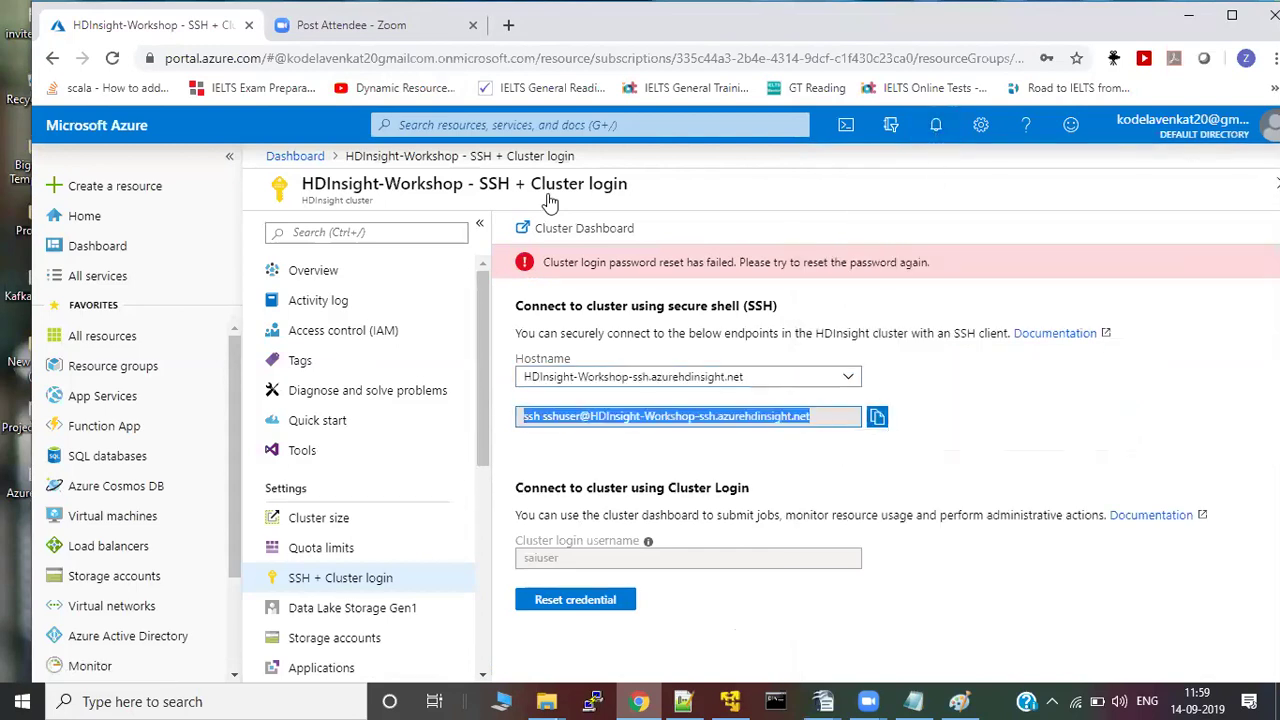
Return to the HDInsight-Workshop overview and copy the cluster's URL
{"action": "left_click", "coordinate": [322, 272]}
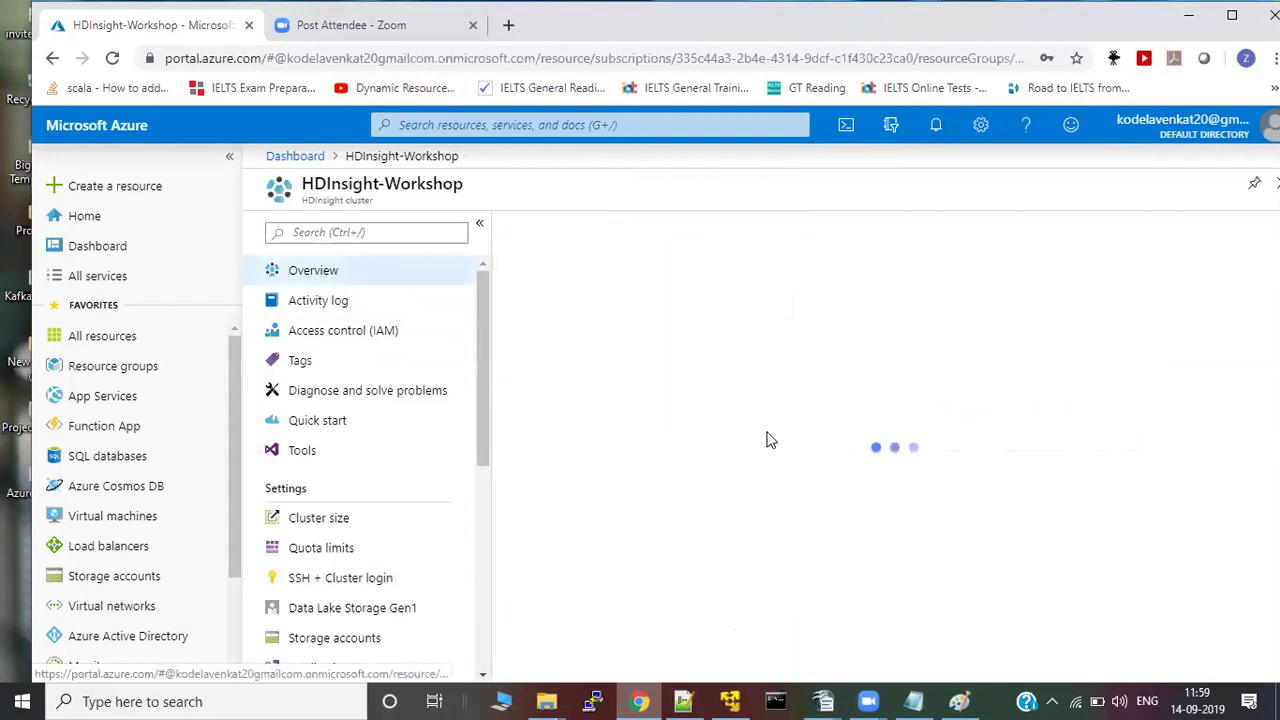
{"action": "left_click", "coordinate": [1172, 358]}
{"action": "left_click", "coordinate": [380, 25]}
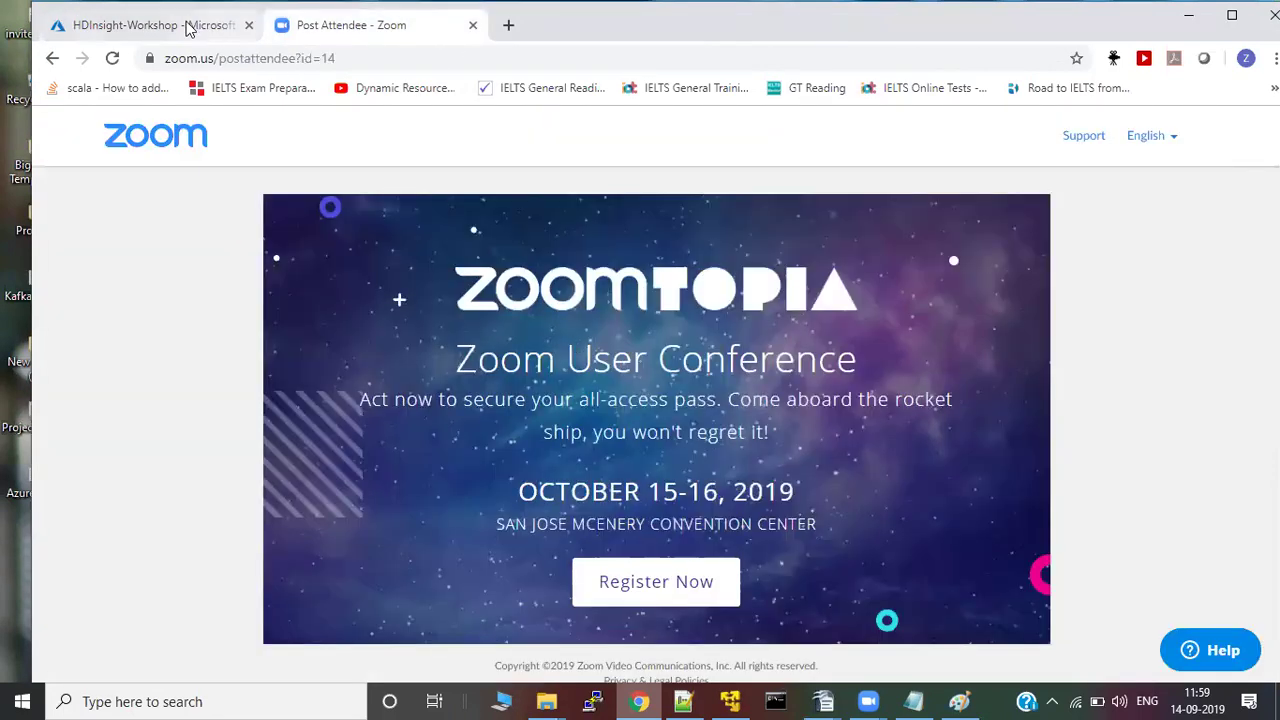
{"action": "key", "text": "ctrl+shift+Tab"}
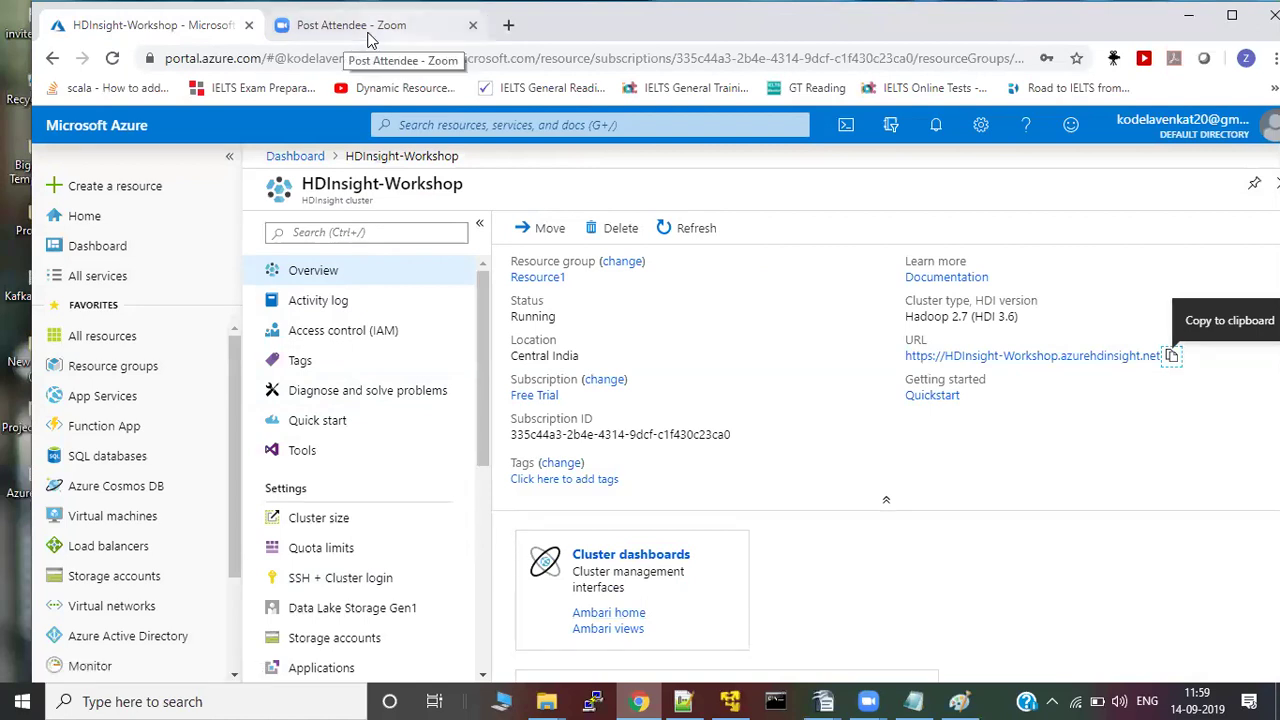
Open the website zeyobron.com in a new browser tab
{"action": "left_click", "coordinate": [508, 25]}
{"action": "type", "text": "zey"}
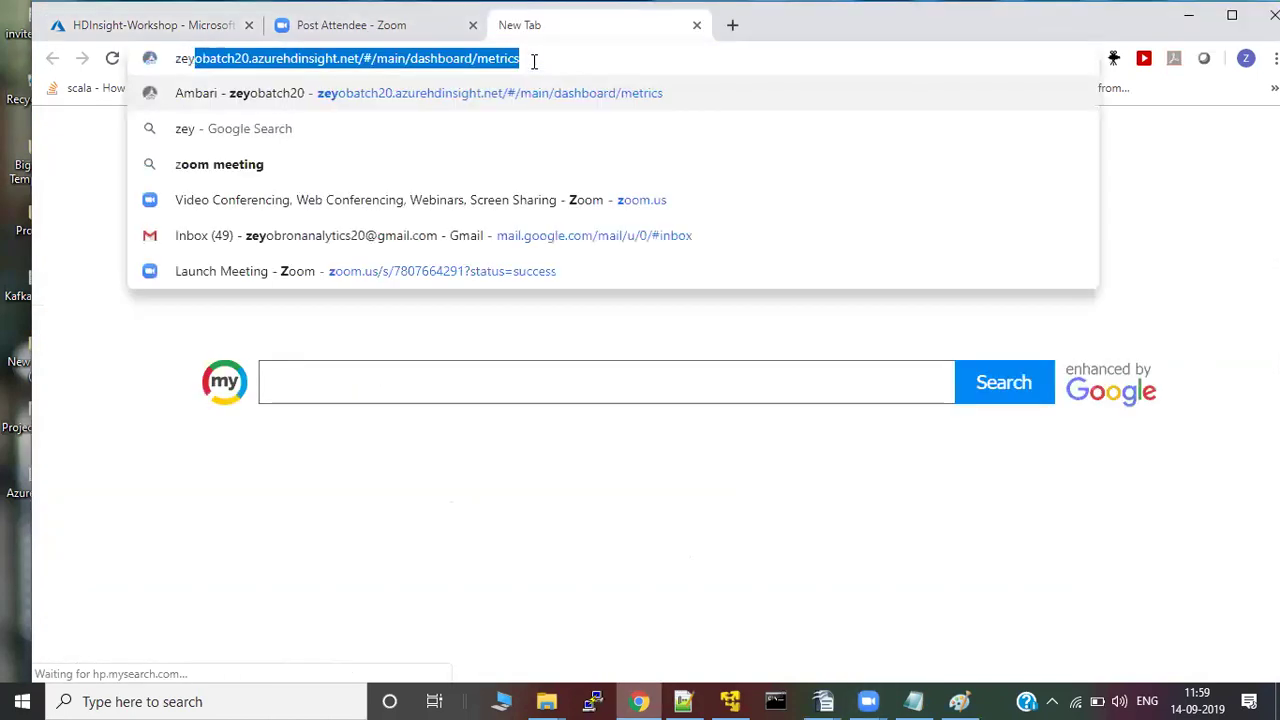
{"action": "type", "text": "obron.com"}
{"action": "key", "text": "Return"}
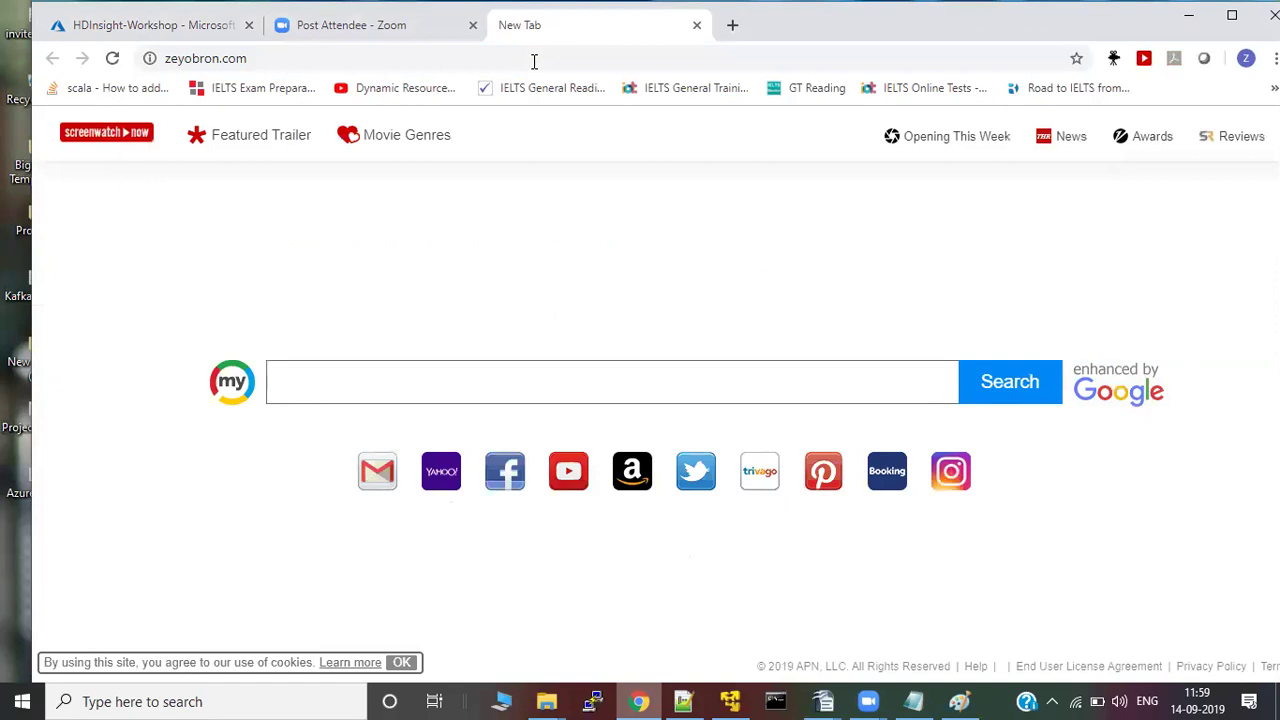
Go back to the Azure portal and open the copied cluster URL in another new tab
{"action": "left_click", "coordinate": [388, 30]}
{"action": "left_click", "coordinate": [128, 30]}
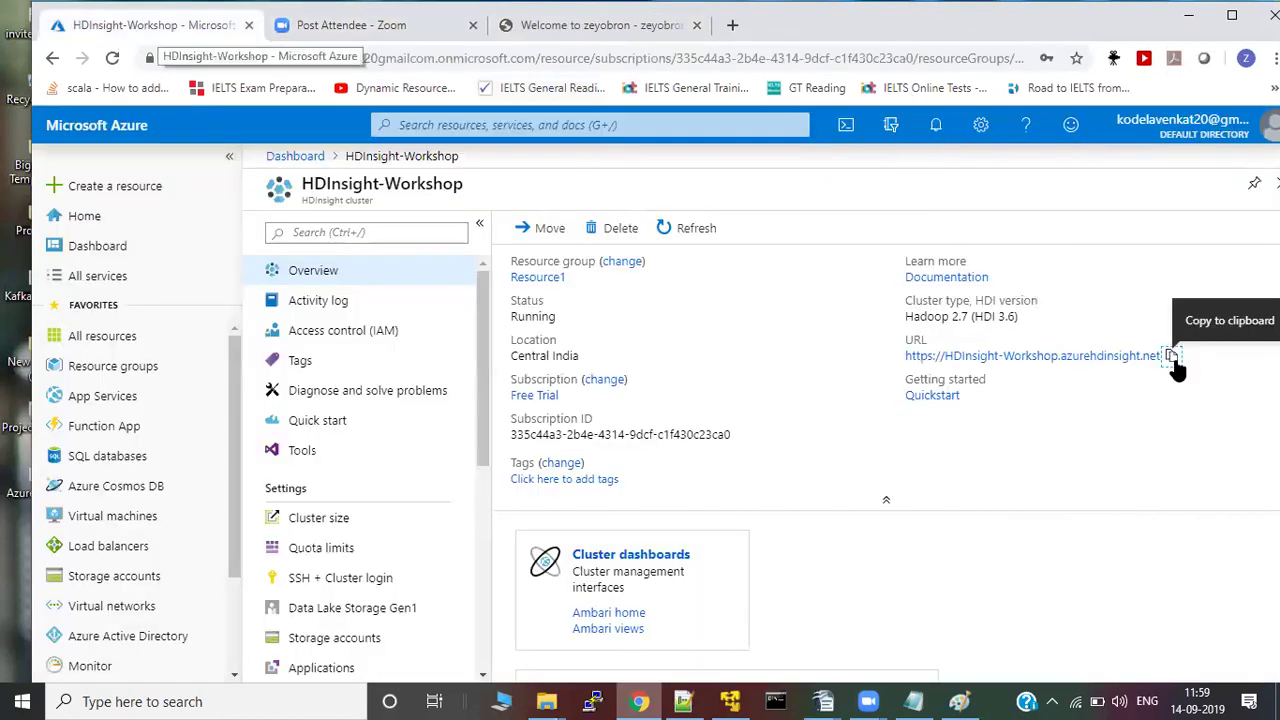
{"action": "left_click", "coordinate": [736, 25]}
{"action": "key", "text": "ctrl+v"}
{"action": "key", "text": "Return"}
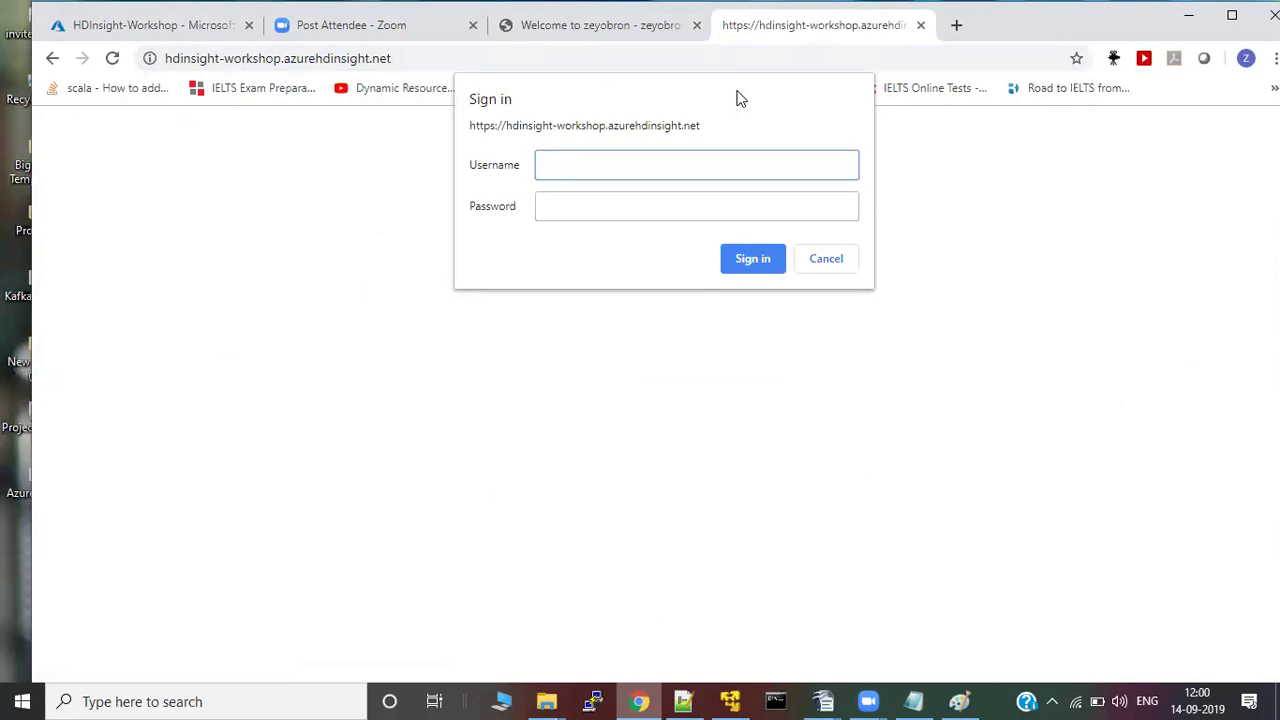
Try to sign in to the HDInsight-Workshop cluster URL with the username sshuser and the account password
{"action": "type", "text": "sshuser"}
{"action": "key", "text": "Tab"}
{"action": "type", "text": "••••••••••"}
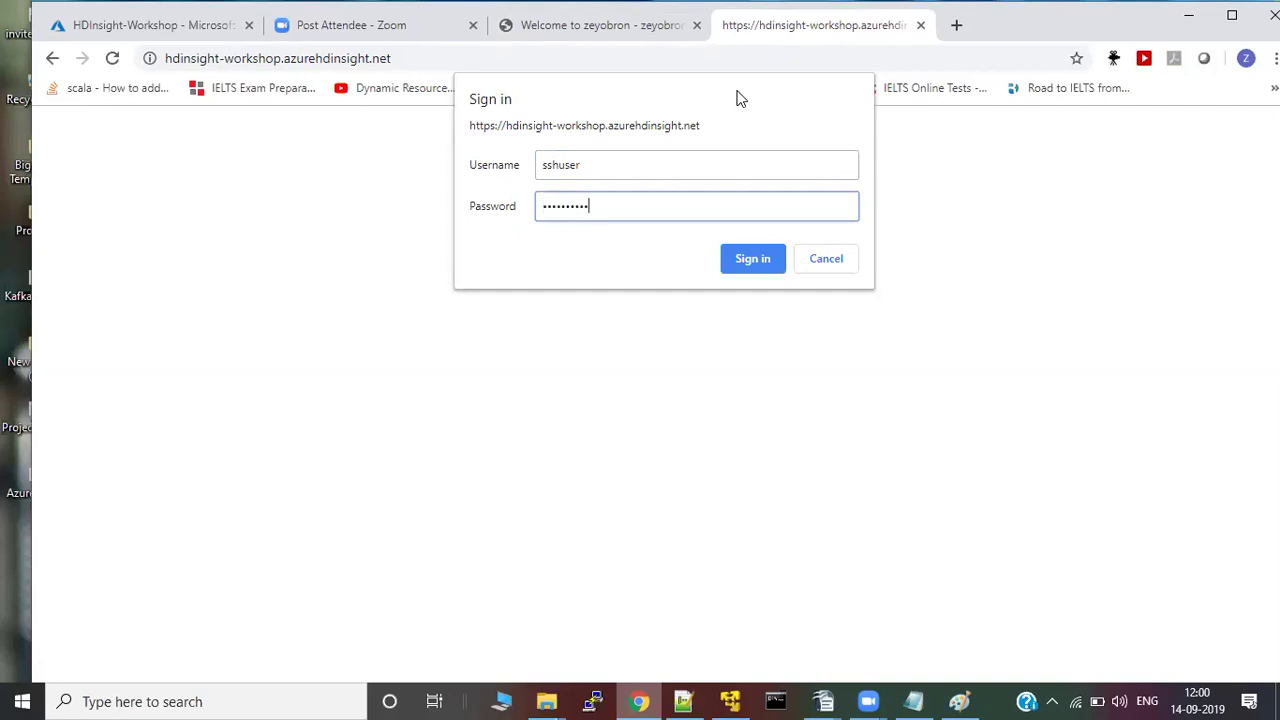
{"action": "left_click", "coordinate": [763, 268]}
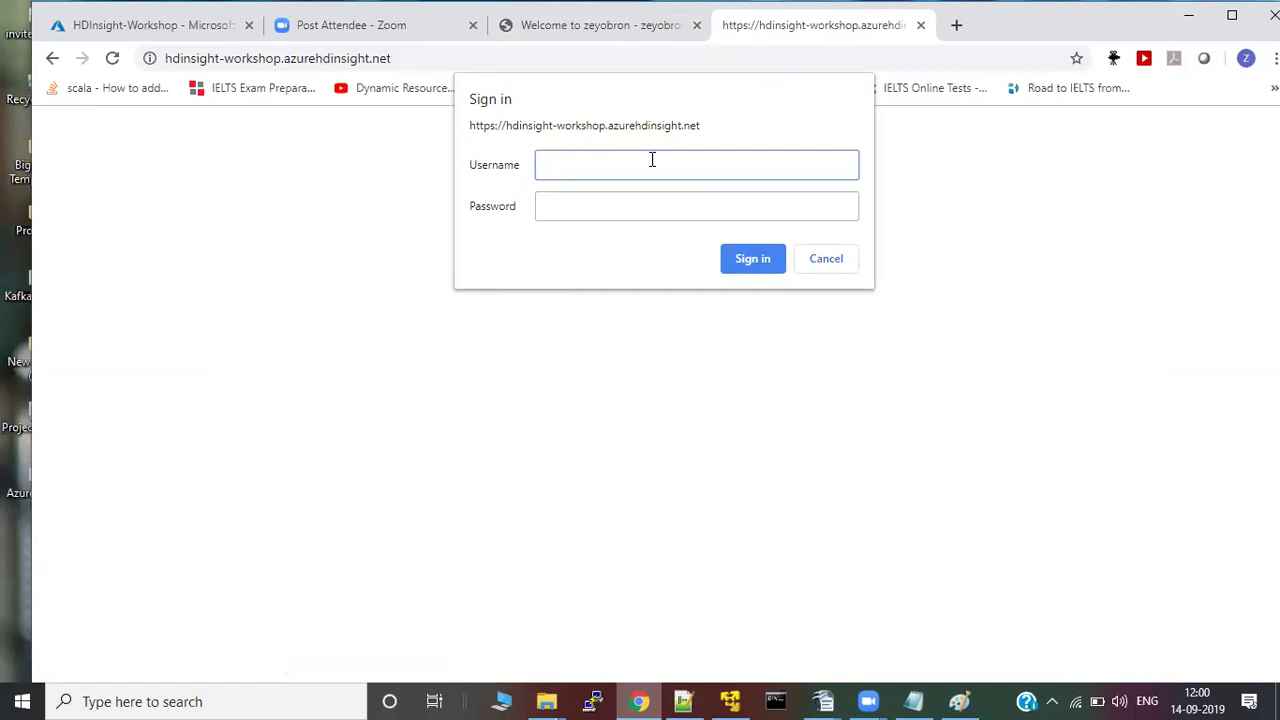
{"action": "type", "text": "sshu"}
Return to the Azure portal and open the cluster login password reset notification for HDInsight-Workshop
{"action": "left_click", "coordinate": [155, 22]}
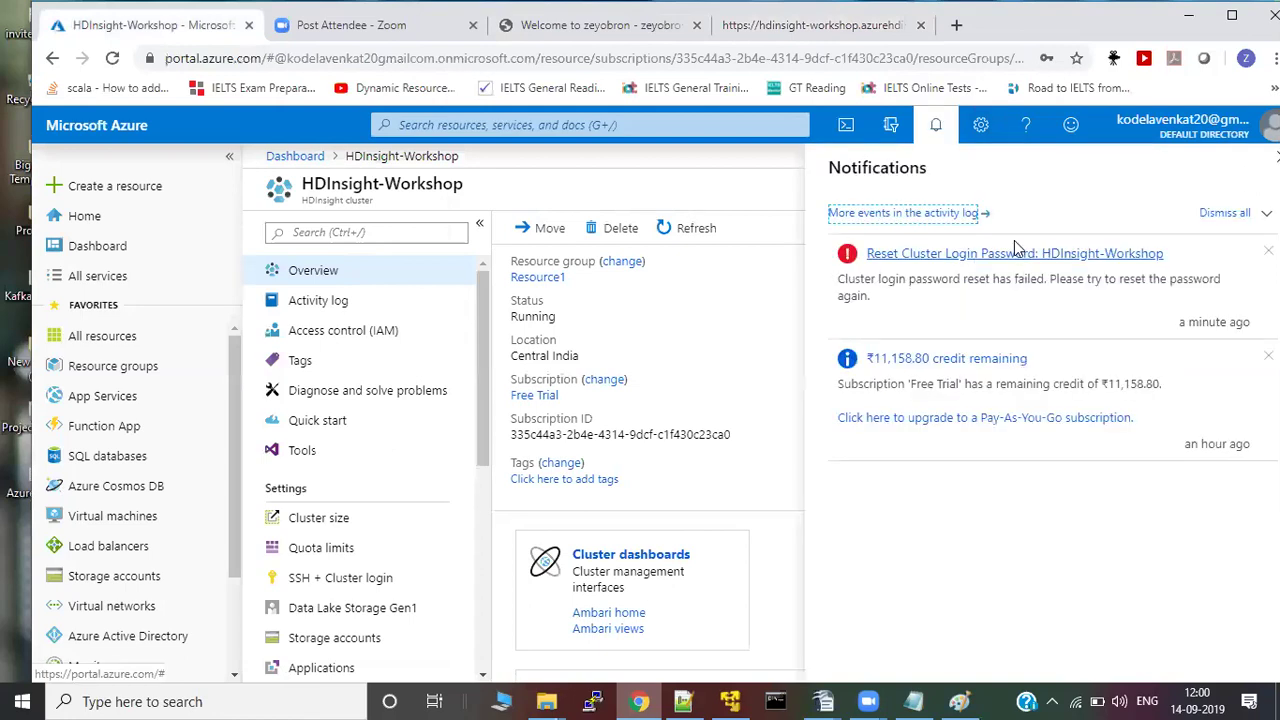
{"action": "left_click", "coordinate": [1015, 256]}
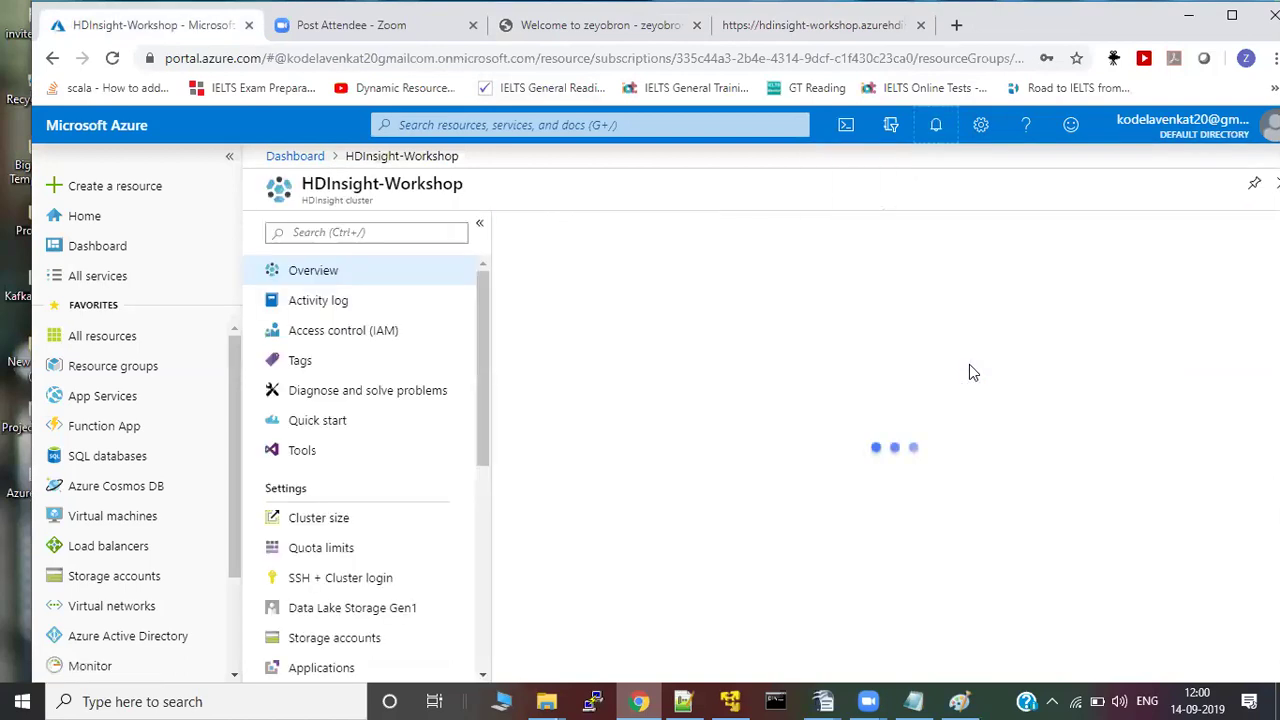
{"action": "scroll", "coordinate": [920, 414], "scroll_direction": "down", "scroll_amount": 3}
{"action": "scroll", "coordinate": [920, 414], "scroll_direction": "up", "scroll_amount": 3}
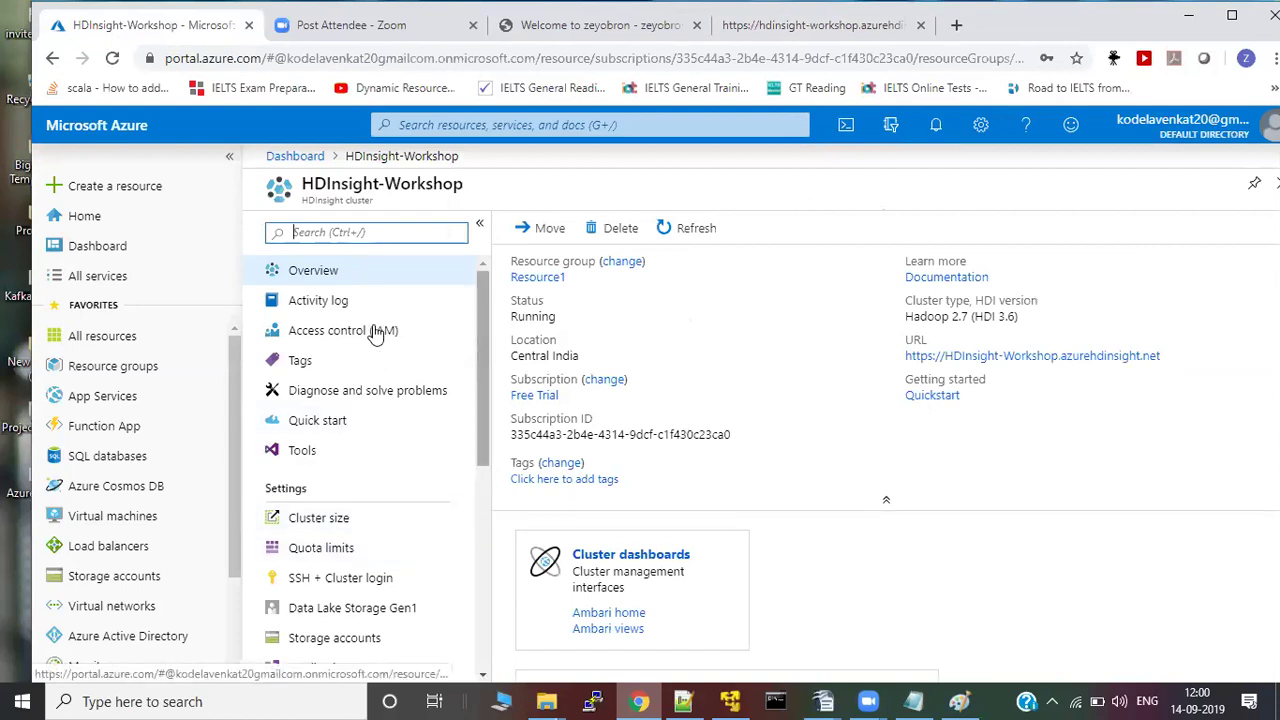
Open the cluster's SSH + Cluster login settings and start resetting the cluster login credential
{"action": "scroll", "coordinate": [424, 427], "scroll_direction": "down", "scroll_amount": 2}
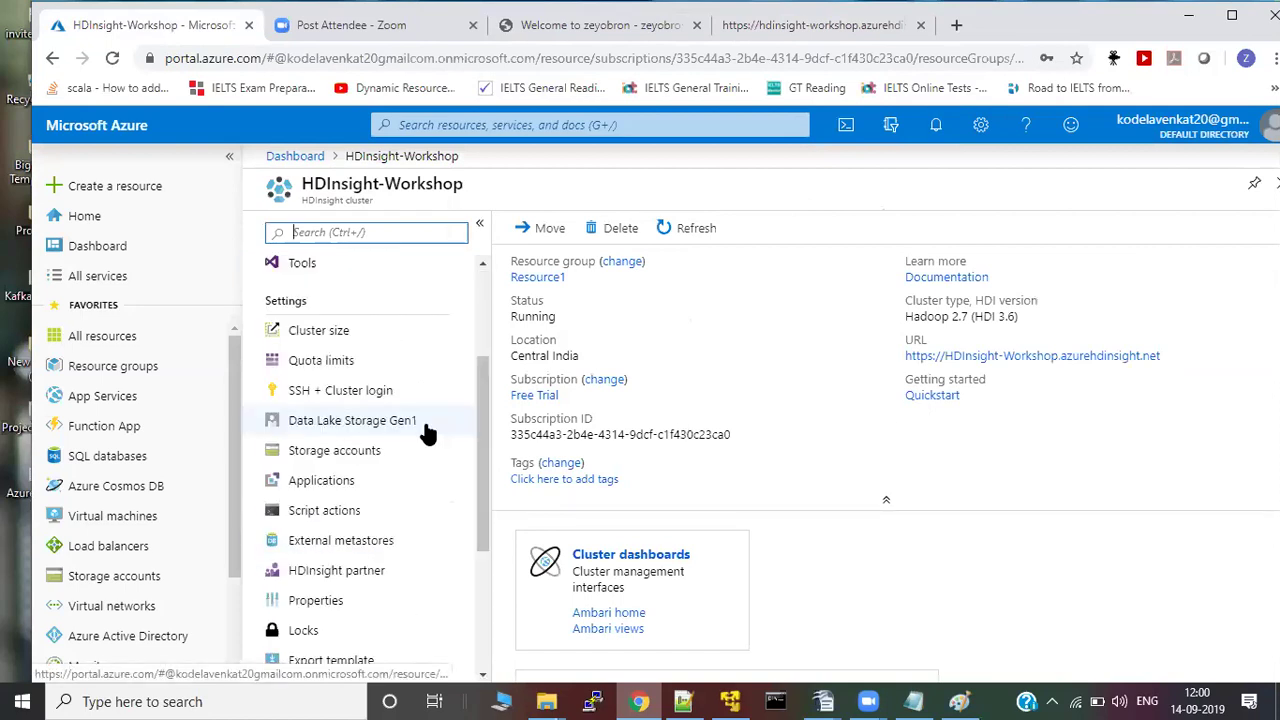
{"action": "left_click", "coordinate": [374, 391]}
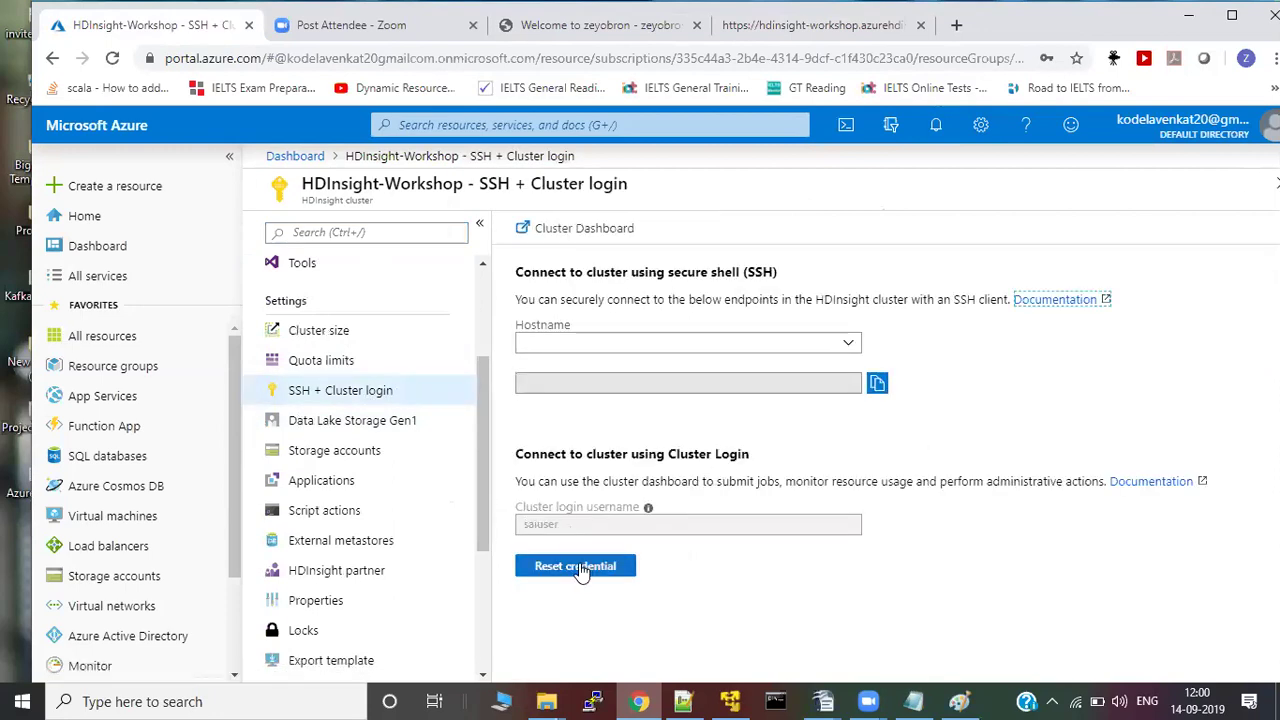
{"action": "left_click", "coordinate": [578, 567]}
{"action": "left_click", "coordinate": [1087, 225]}
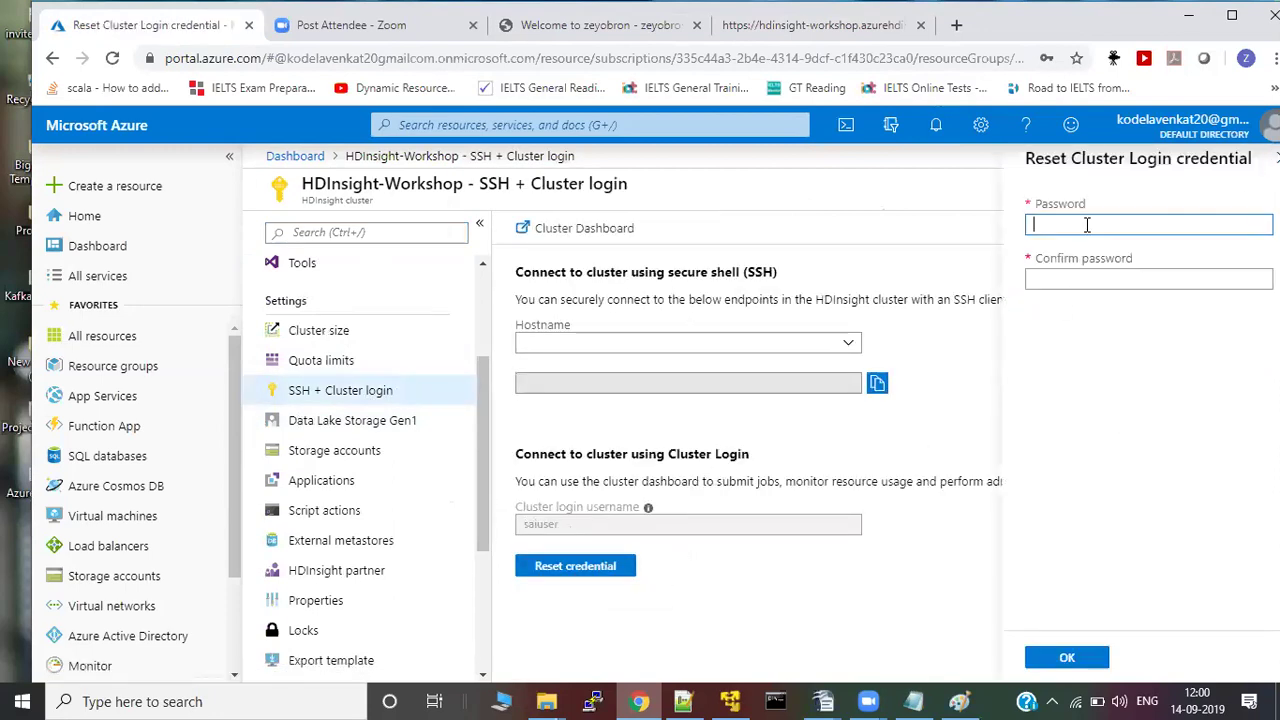
Try to enter a new cluster login password and its matching confirmation
{"action": "type", "text": "a"}
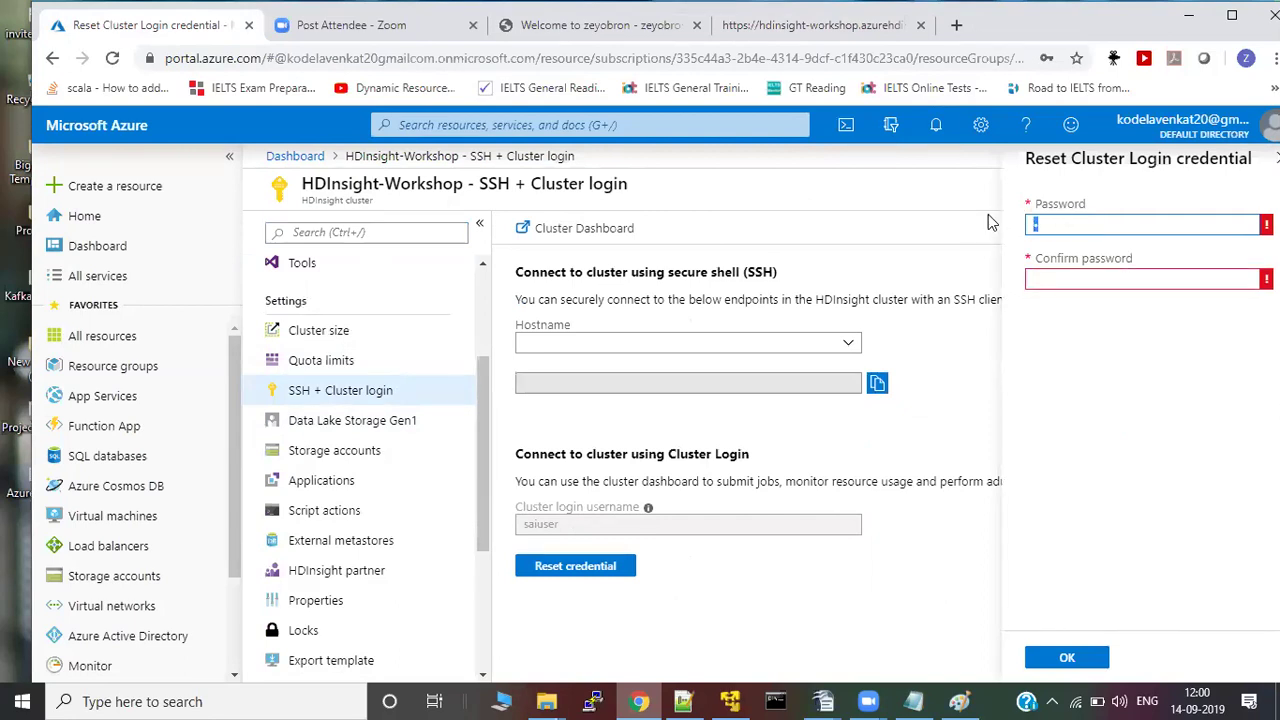
{"action": "type", "text": "•••••••••••••"}
{"action": "key", "text": "Tab"}
{"action": "type", "text": "•••••••"}
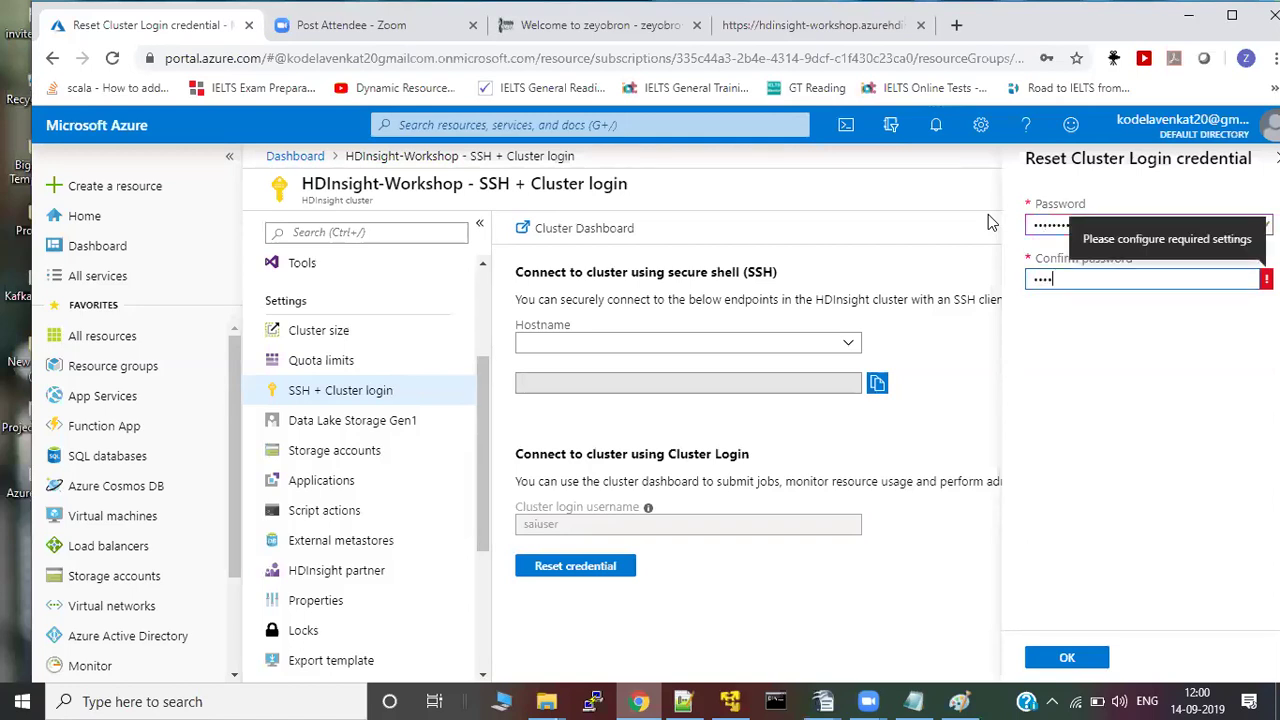
{"action": "key", "text": "BackSpace"}
{"action": "key", "text": "BackSpace"}
{"action": "key", "text": "BackSpace"}
{"action": "key", "text": "BackSpace"}
{"action": "key", "text": "BackSpace"}
{"action": "key", "text": "BackSpace"}
{"action": "type", "text": "•••••••••••••"}
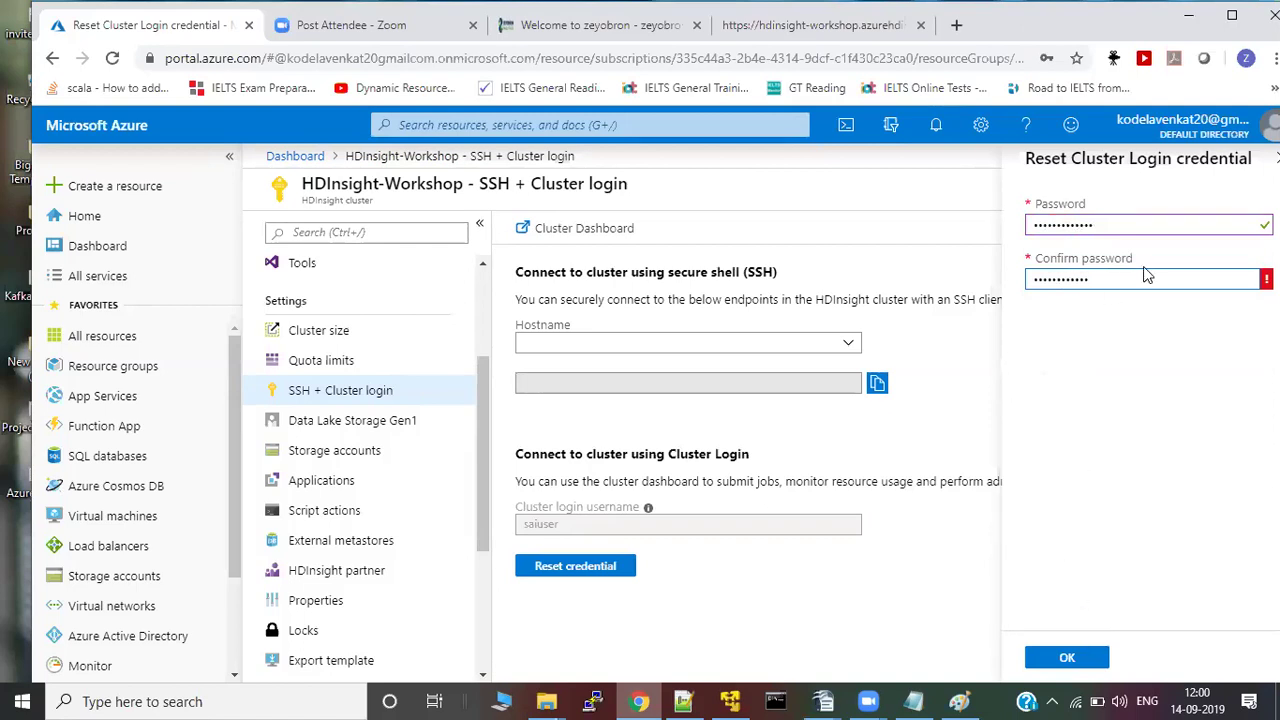
Replace both the confirmation and the new cluster login password with matching entries and submit the credential reset
{"action": "double_click", "coordinate": [1120, 279]}
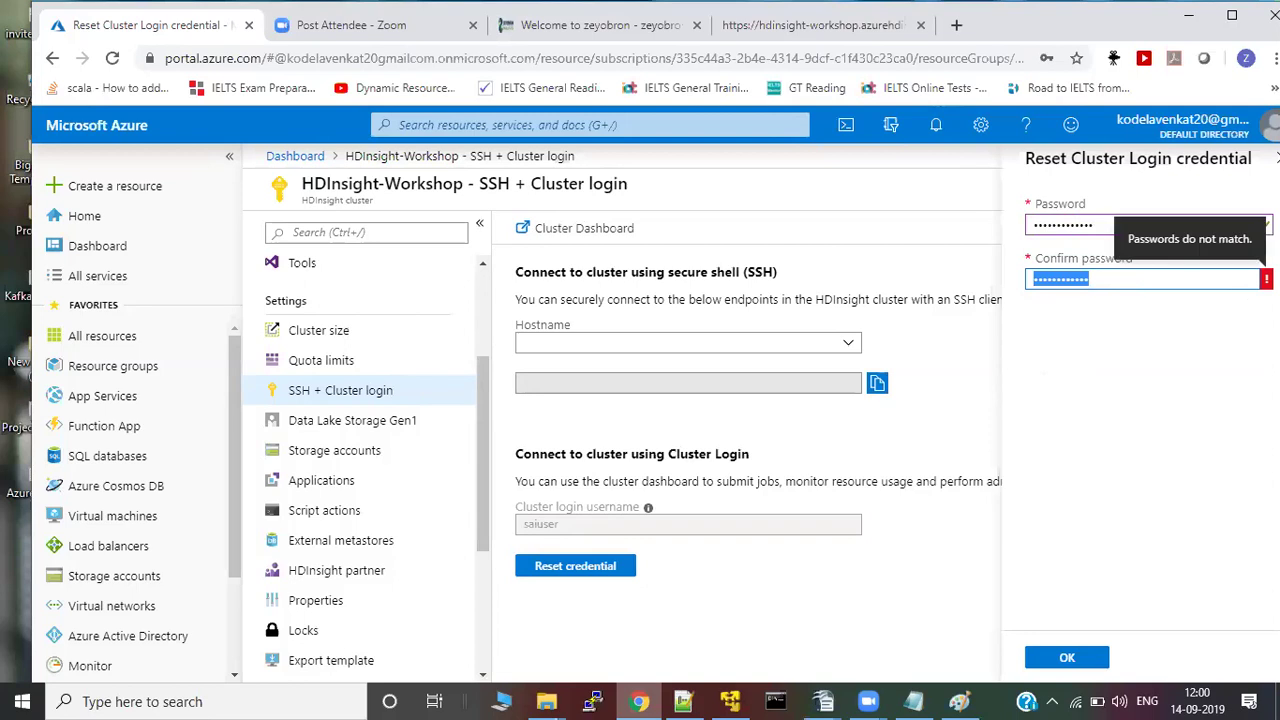
{"action": "type", "text": "•••••••"}
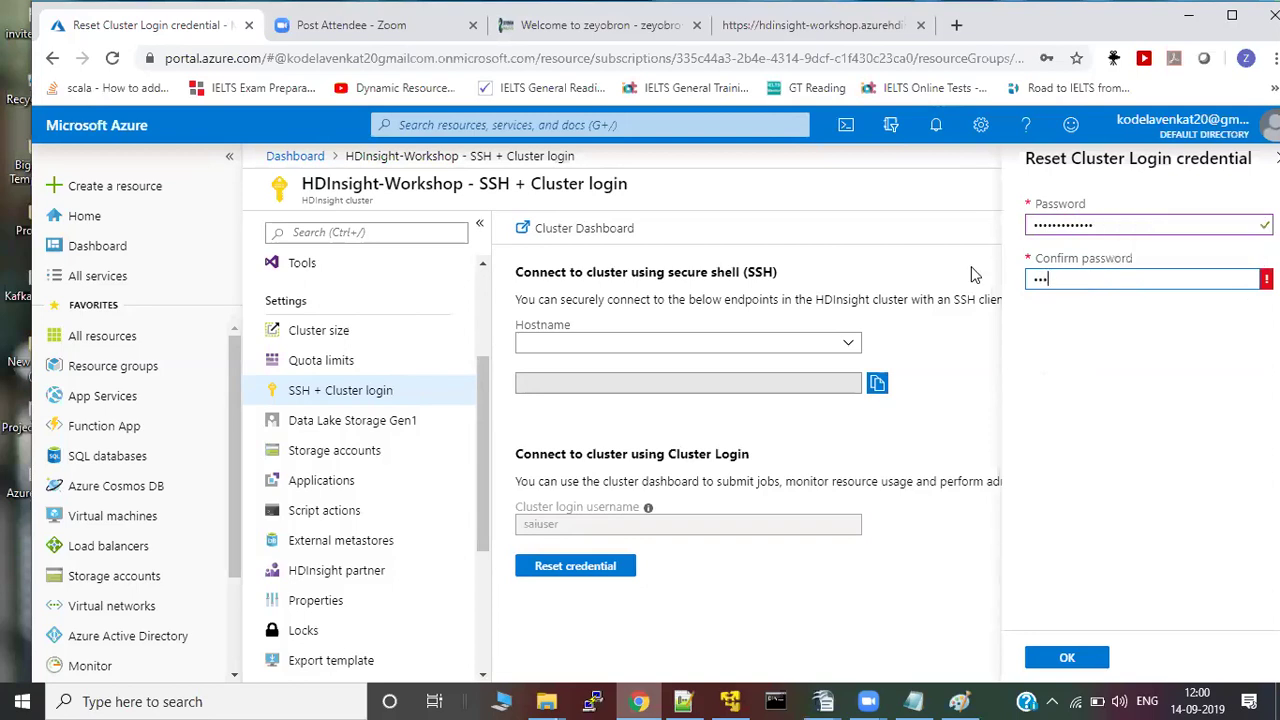
{"action": "type", "text": "••••"}
{"action": "key", "text": "shift+Tab"}
{"action": "type", "text": "•"}
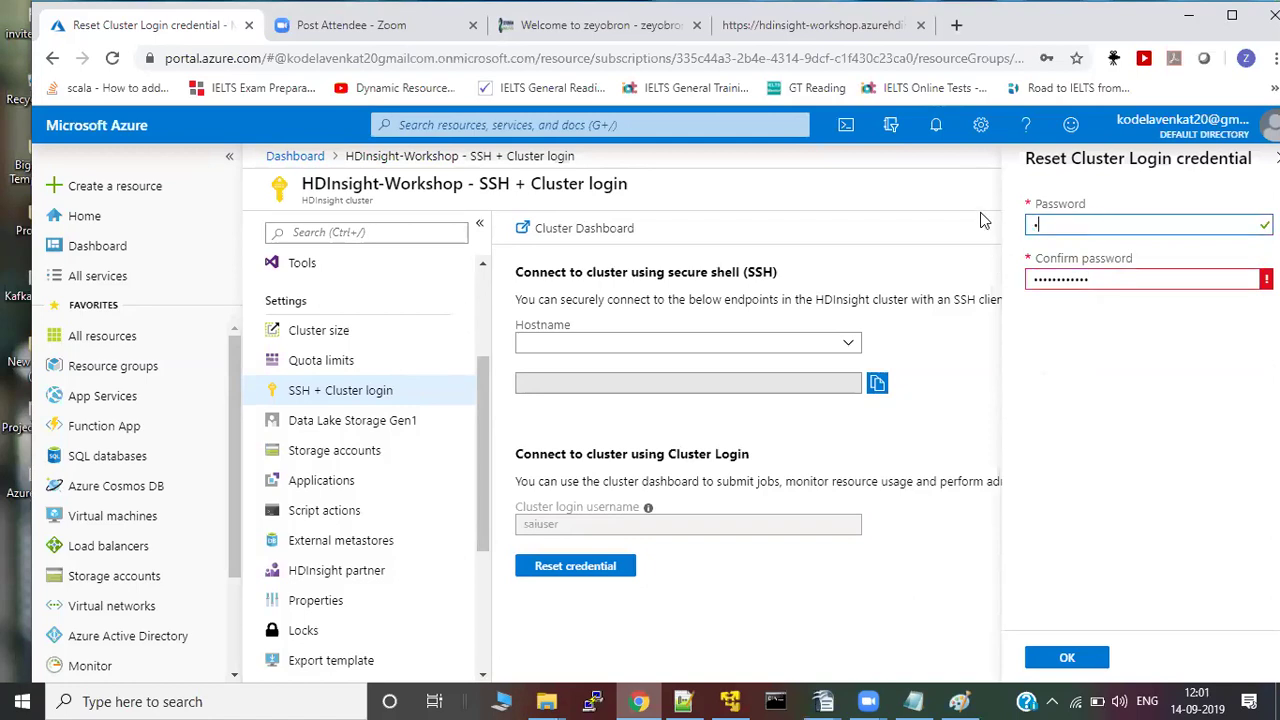
{"action": "type", "text": "••••••••••"}
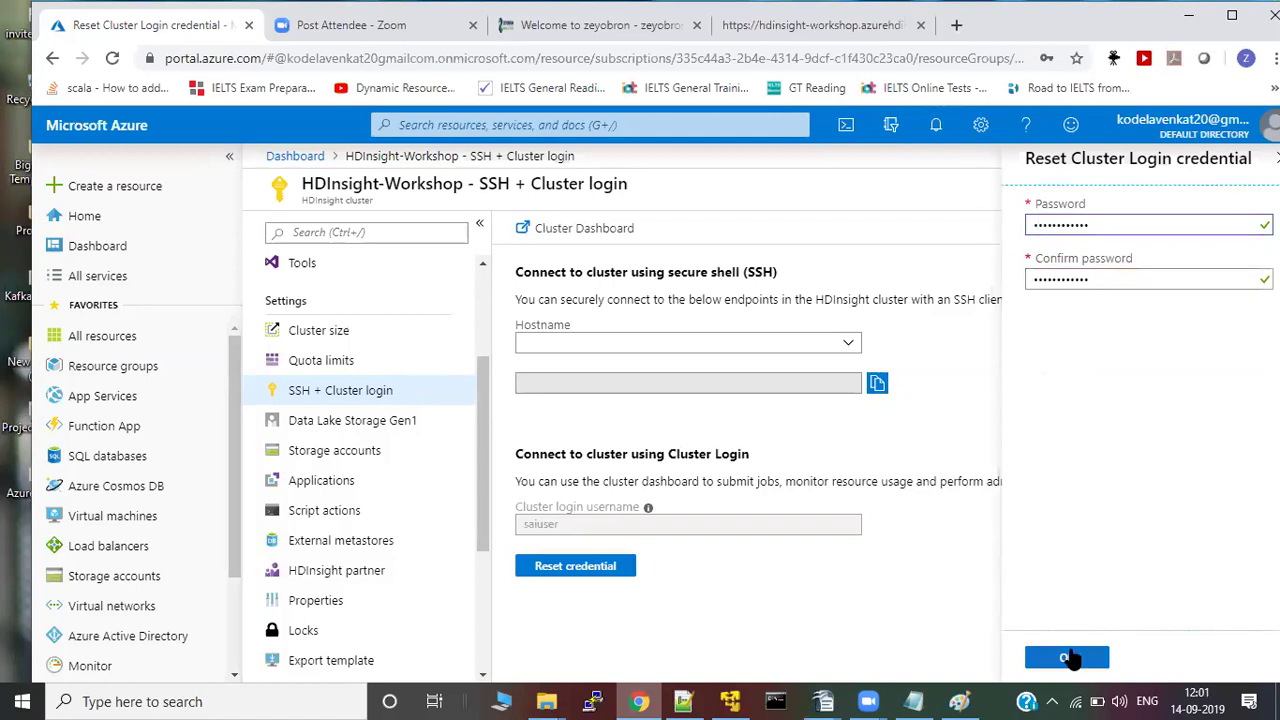
{"action": "left_click", "coordinate": [1066, 657]}
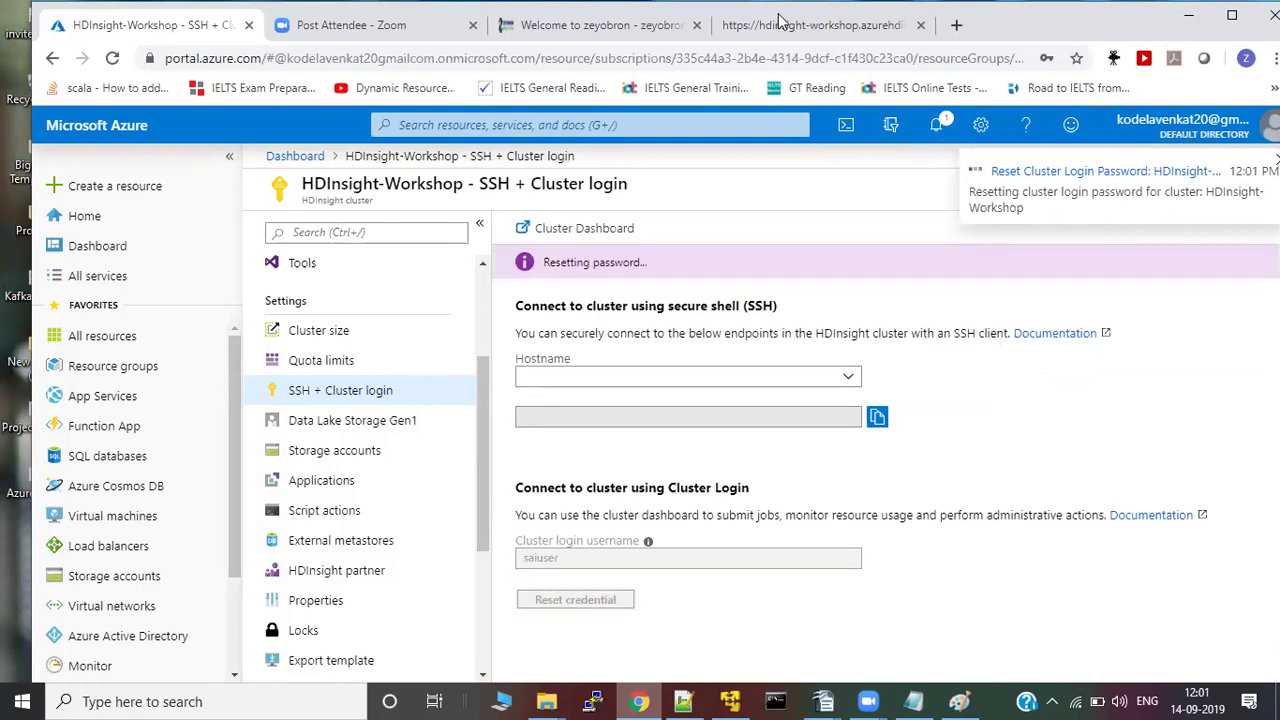
Switch to the already open zeyobron.com website
{"action": "left_click", "coordinate": [587, 28]}
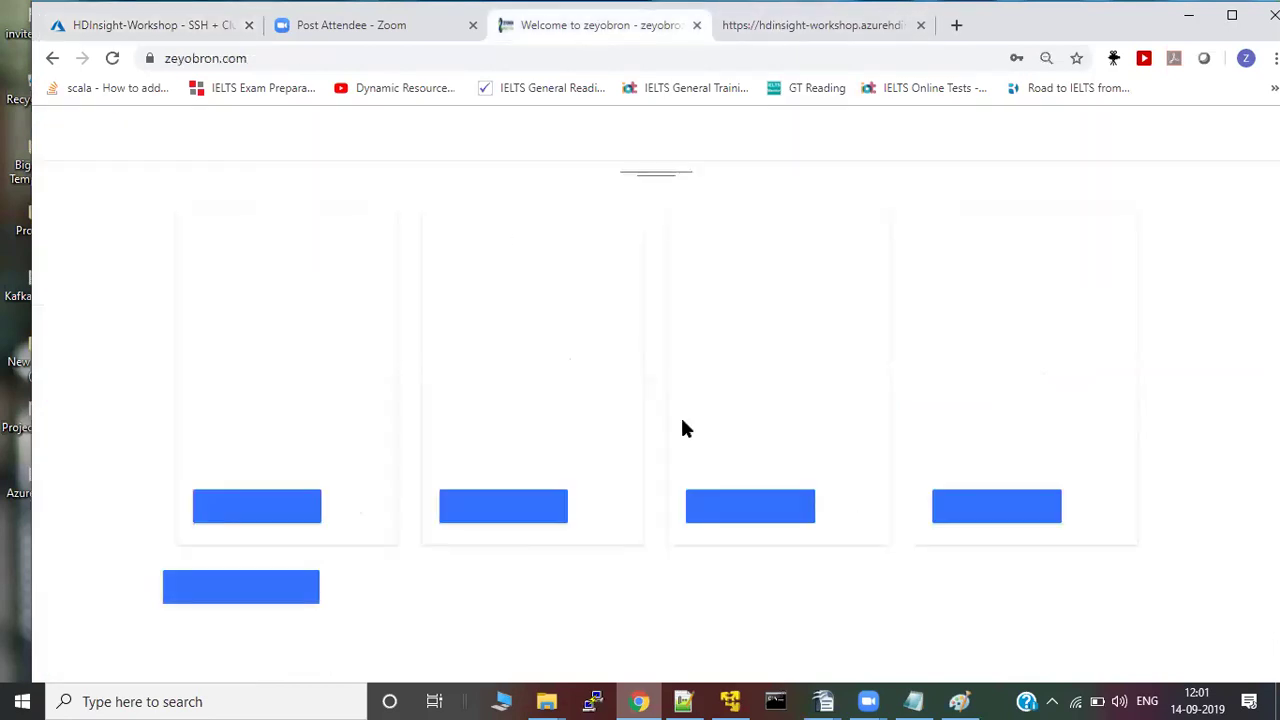